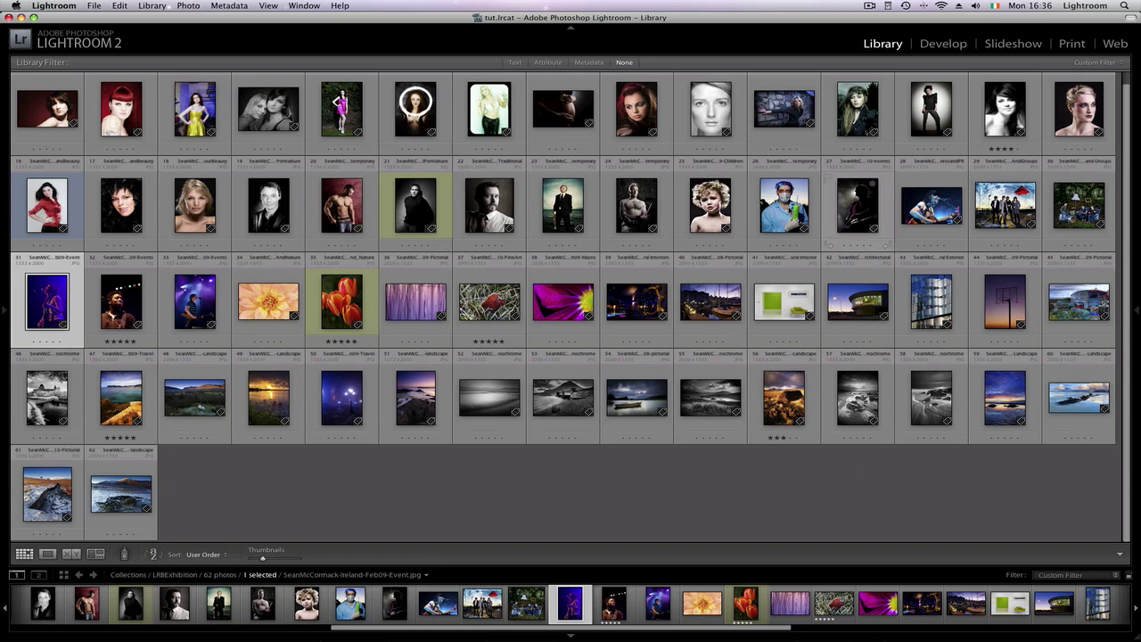
# - Move the purple-streak photo before the orange flower and the night-city photo before the magenta flower, then switch to Web
pyautogui.click(121, 302)
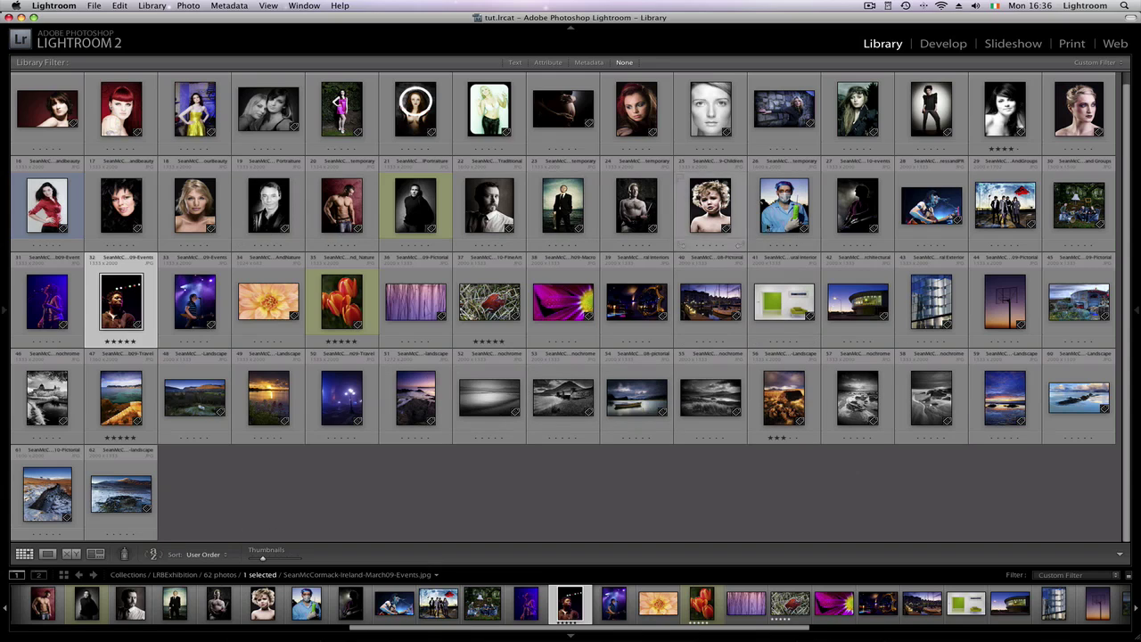
pyautogui.moveTo(416, 302); pyautogui.dragTo(379, 303)
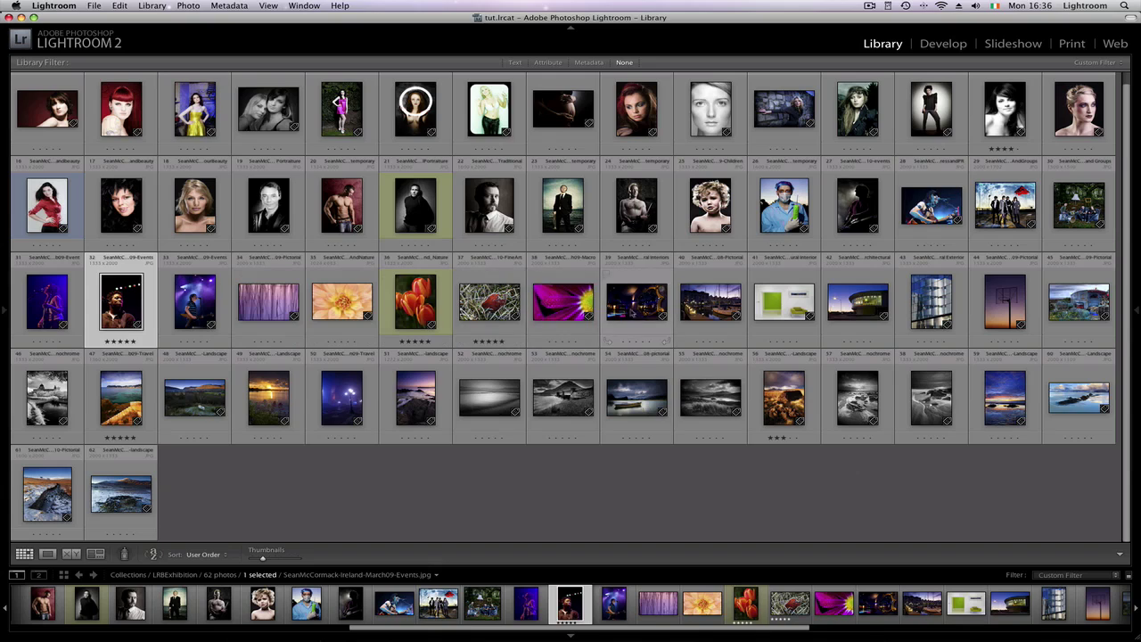
pyautogui.moveTo(633, 312); pyautogui.dragTo(527, 312)
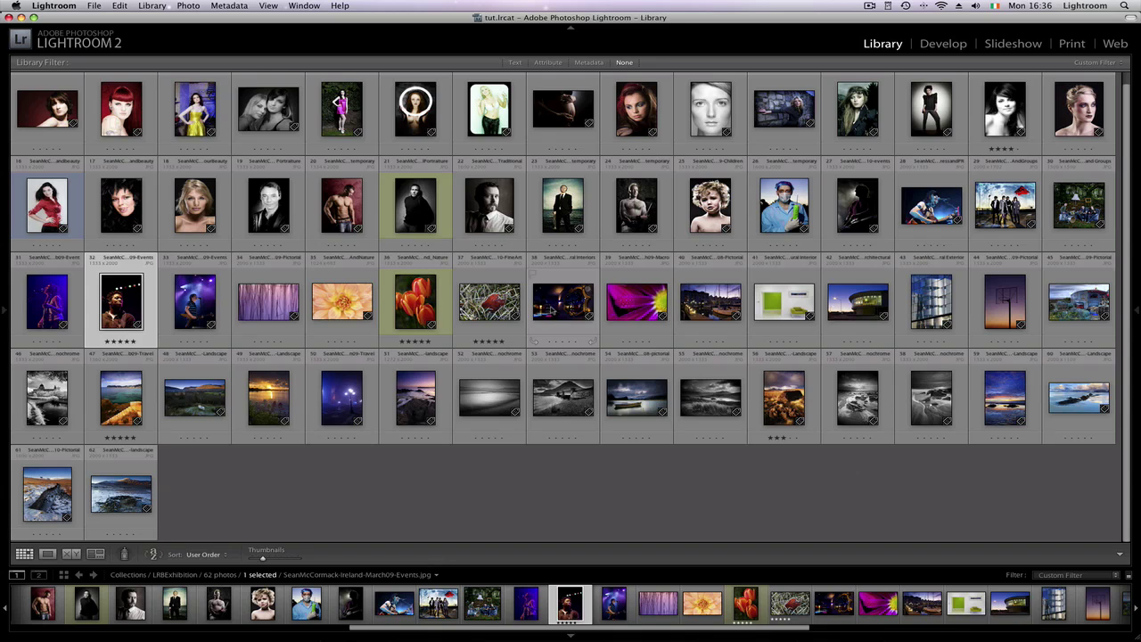
pyautogui.click(1116, 43)
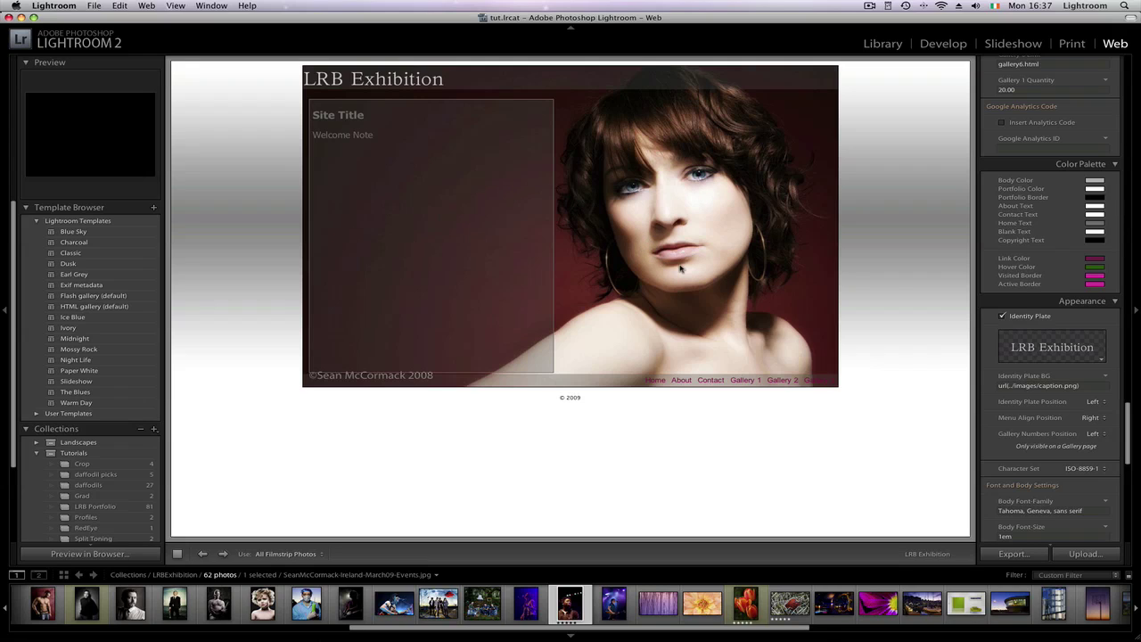
# - Drag the right panel's scrollbar back up to the top of the Web module settings
pyautogui.moveTo(1130, 425); pyautogui.dragTo(1093, 70)
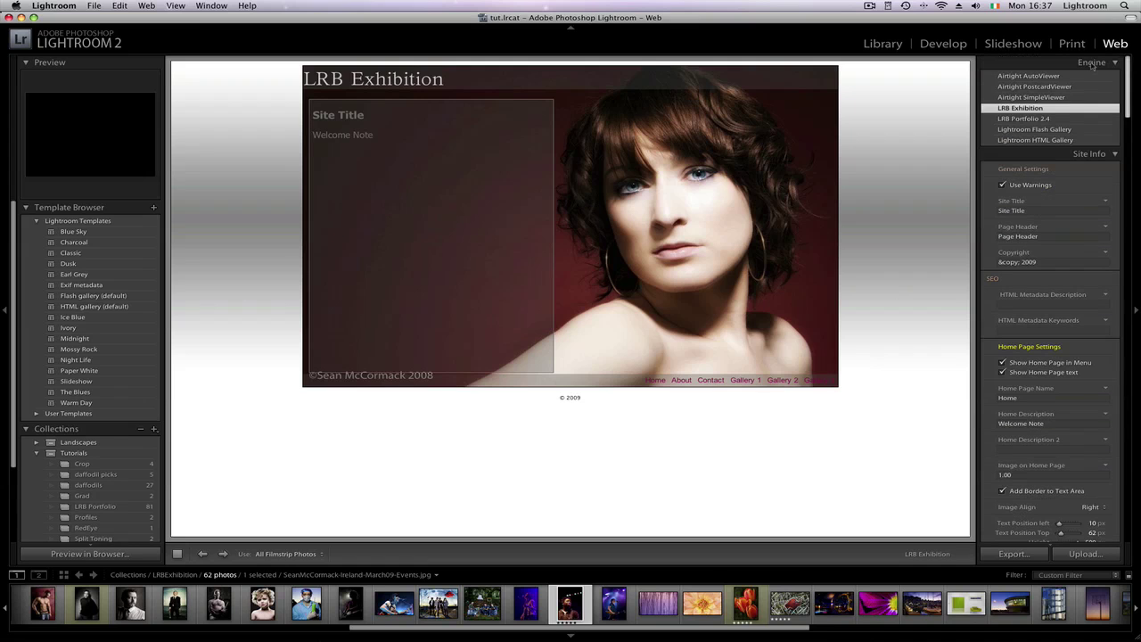
pyautogui.scroll(-10, 1099, 89)
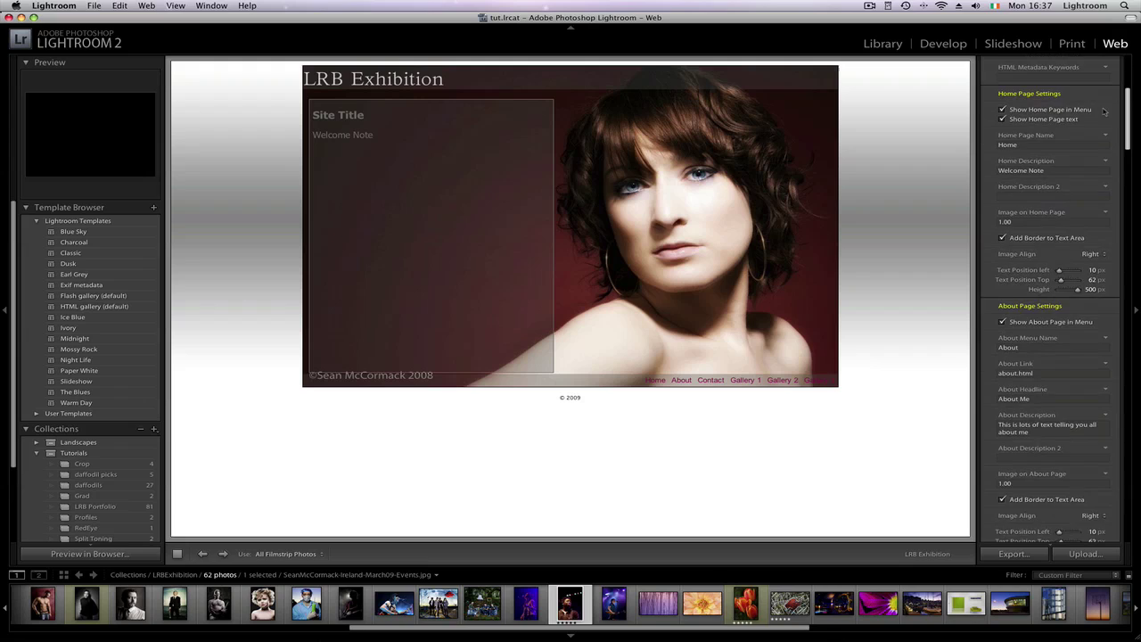
pyautogui.scroll(5, 1104, 98)
pyautogui.scroll(-2, 1105, 84)
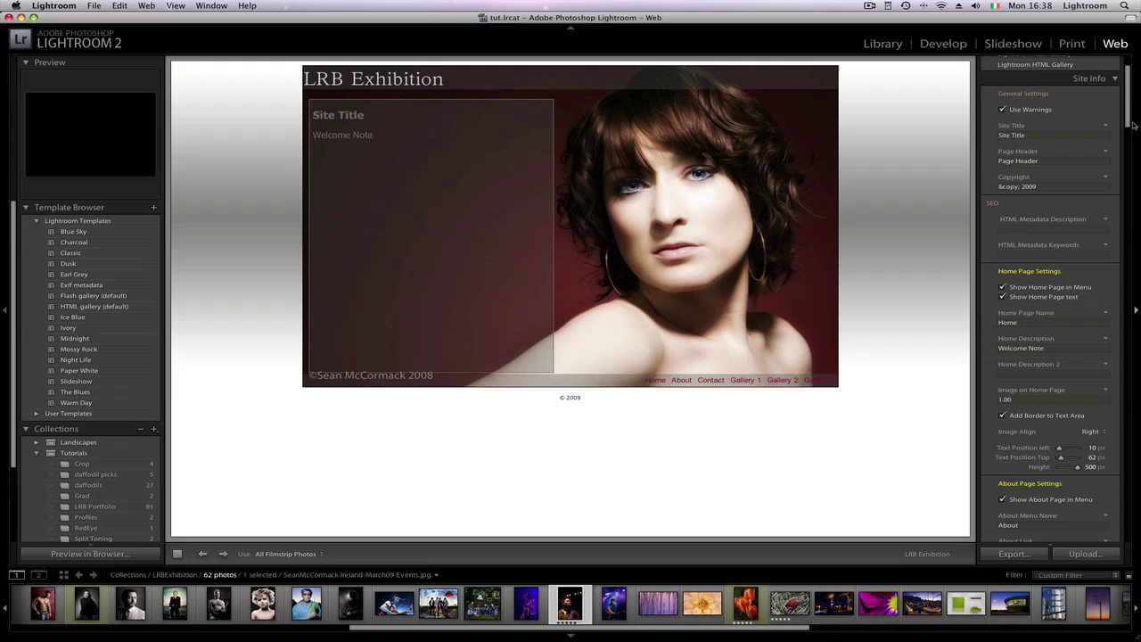
pyautogui.moveTo(1127, 124); pyautogui.dragTo(1114, 159)
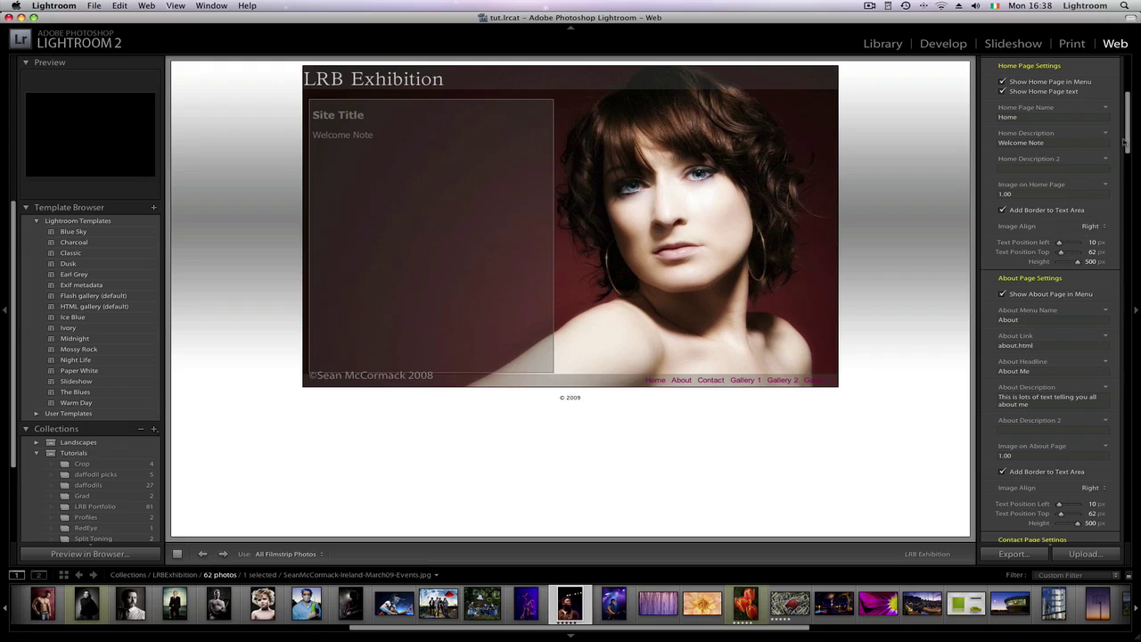
pyautogui.scroll(-2, 1129, 145)
pyautogui.scroll(3, 1106, 156)
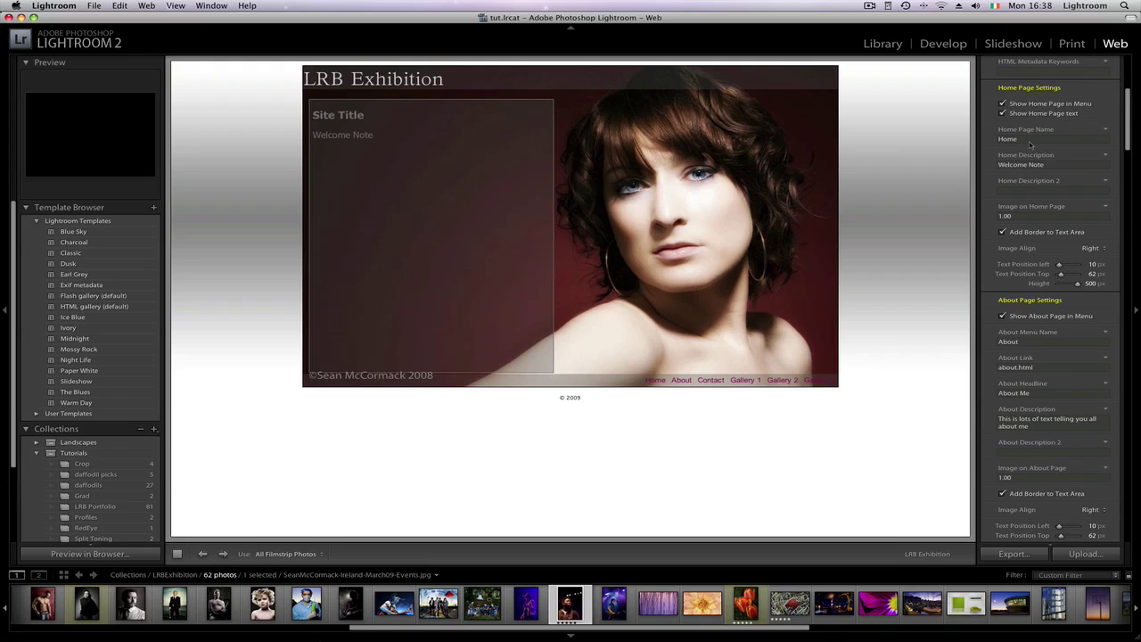
# - Toggle the Home menu link and the home page text box off and back on
pyautogui.click(1003, 104)
pyautogui.click(1003, 104)
pyautogui.click(1003, 113)
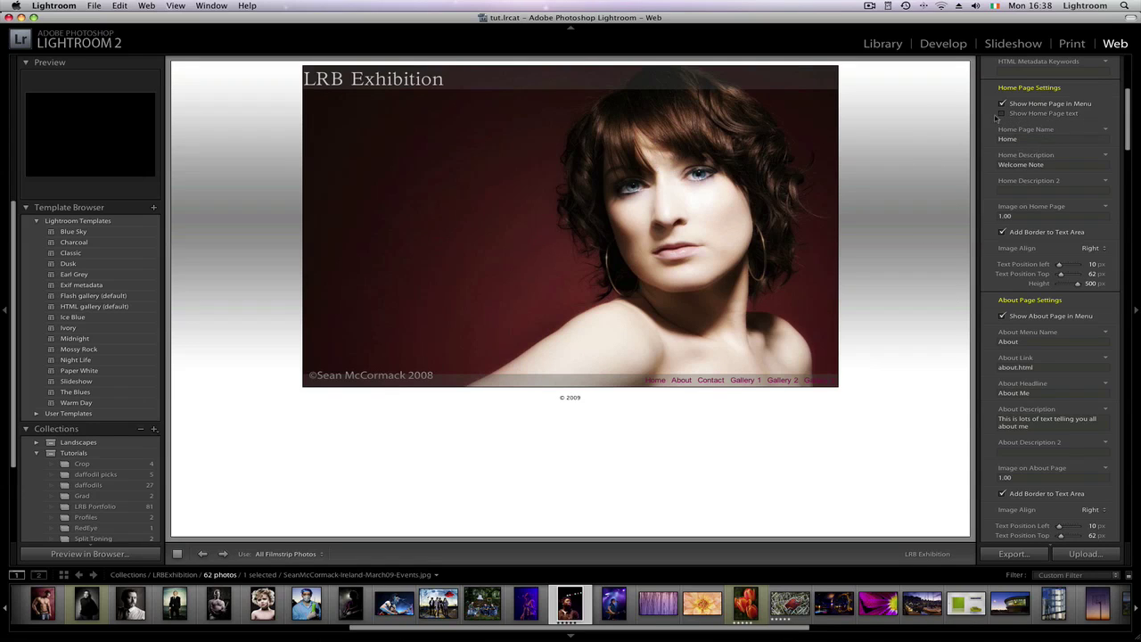
pyautogui.click(1003, 114)
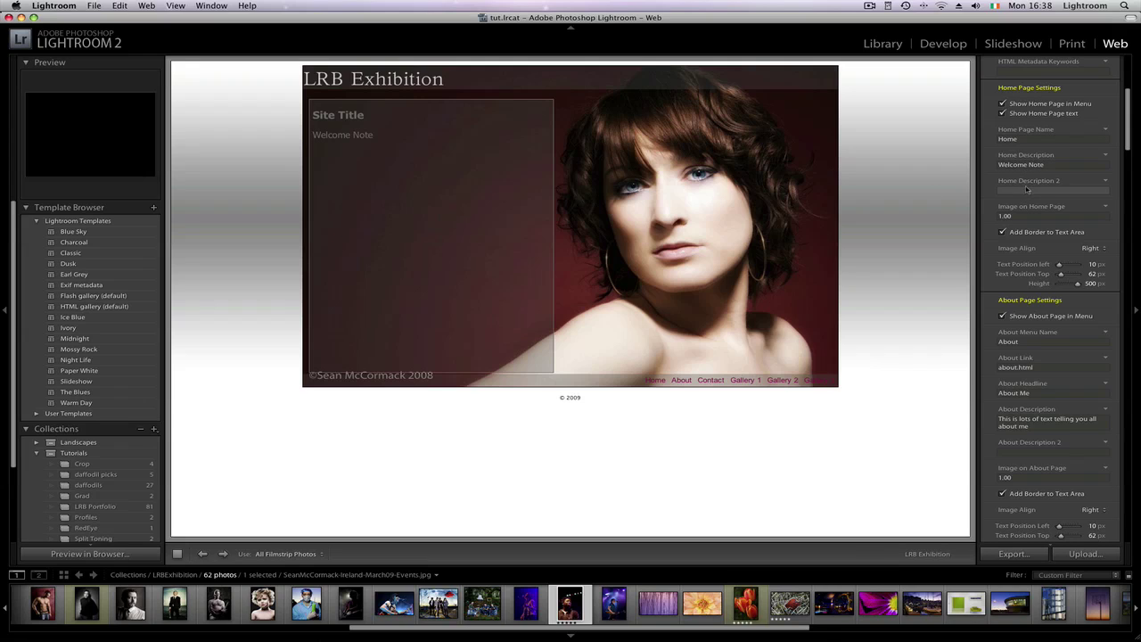
# - Enter 'Home' as Home Description 2 and reposition the text box to 92 px left, 89 px top
pyautogui.click(1024, 190)
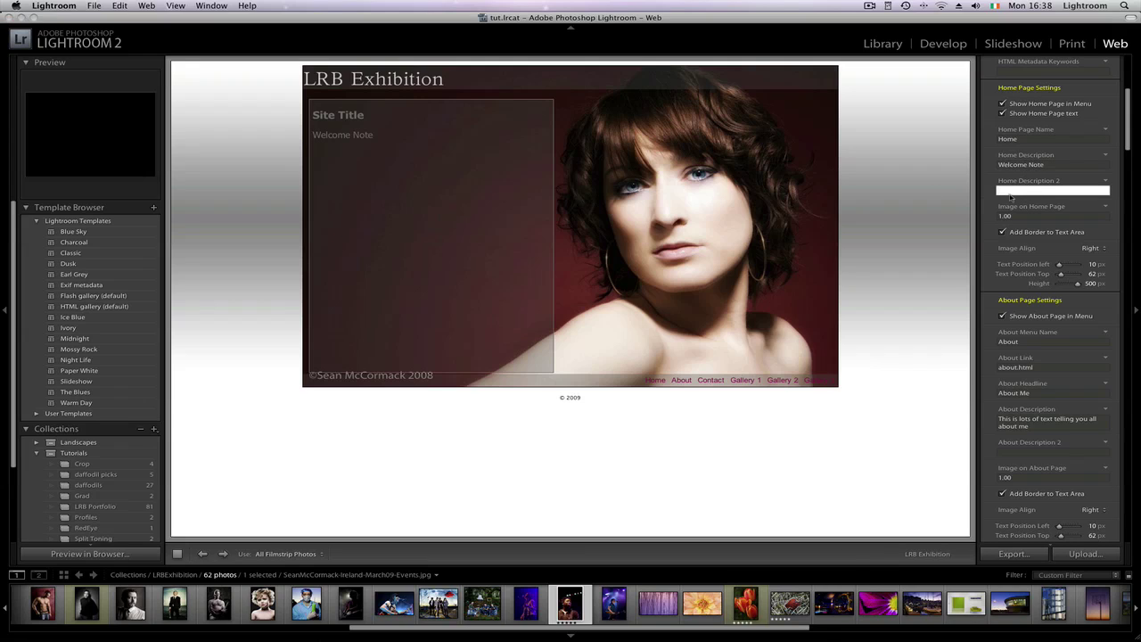
pyautogui.write('Home')
pyautogui.press('Return')
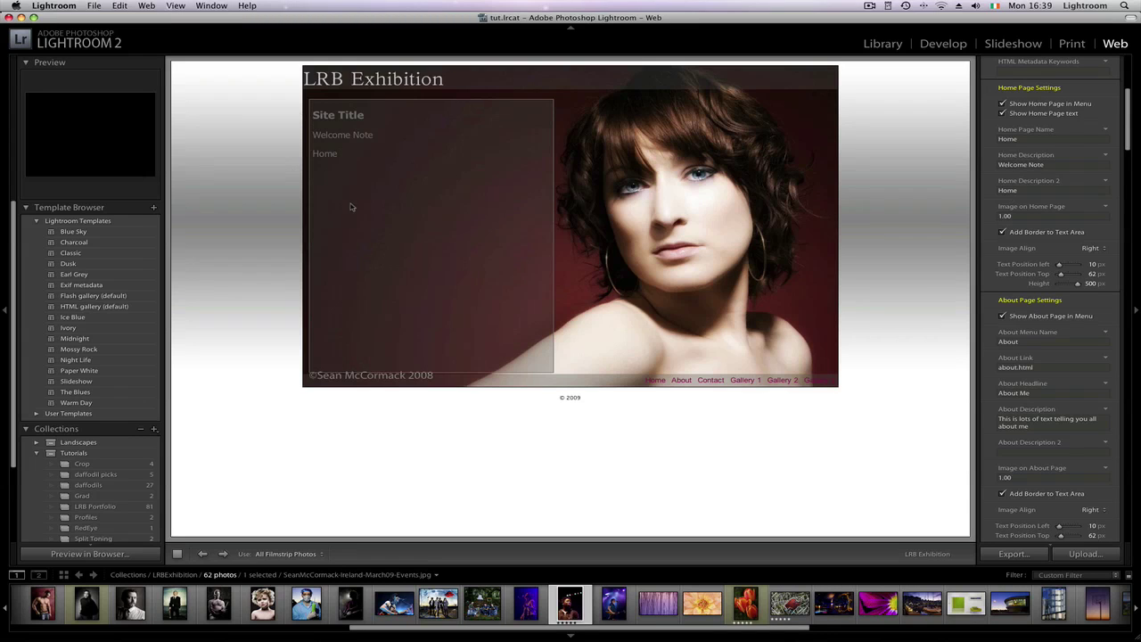
pyautogui.moveTo(1060, 267)
pyautogui.mouseDown()
pyautogui.moveTo(1075, 285)
pyautogui.moveTo(1062, 275)
pyautogui.mouseUp()
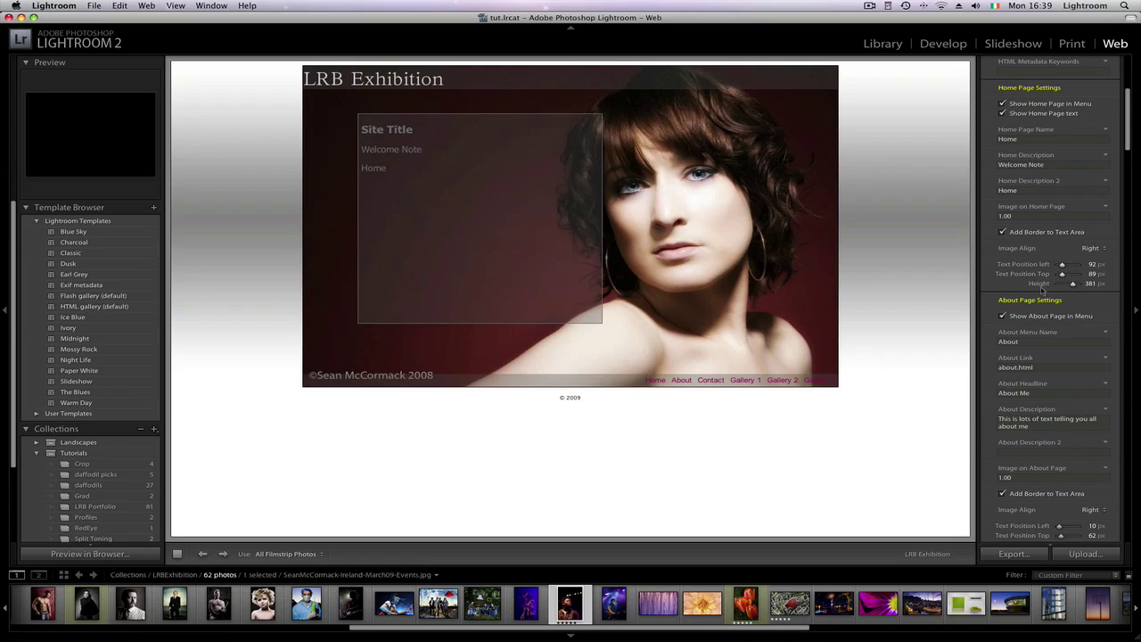
pyautogui.click(1002, 232)
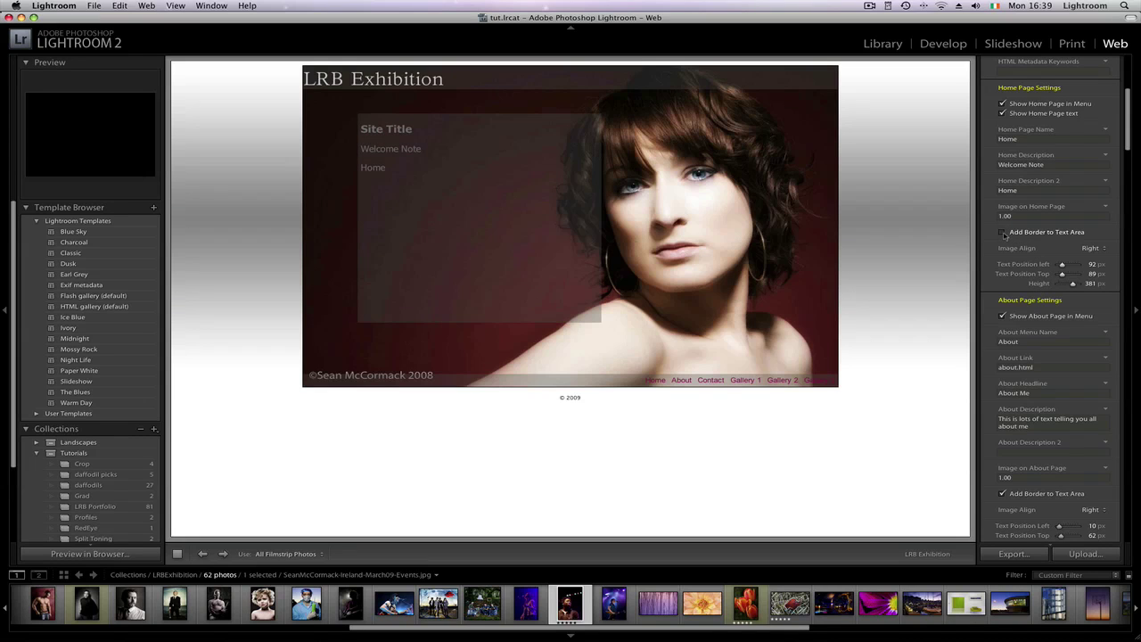
pyautogui.click(1004, 232)
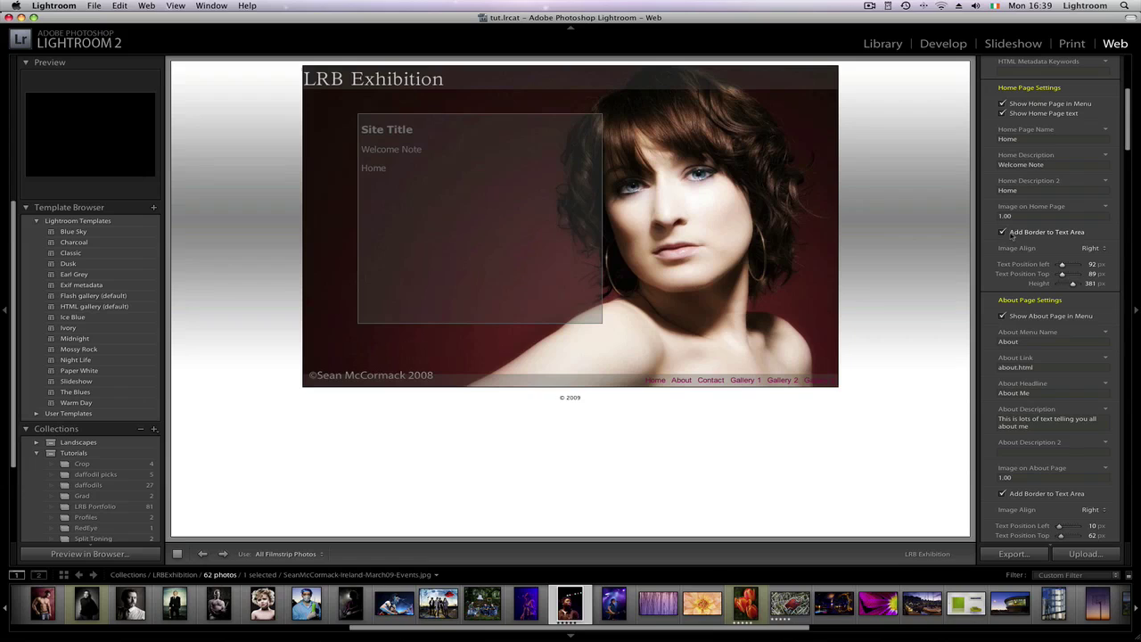
# - Preview the About page, toggle its menu link, and move the About Me box right and down
pyautogui.click(683, 381)
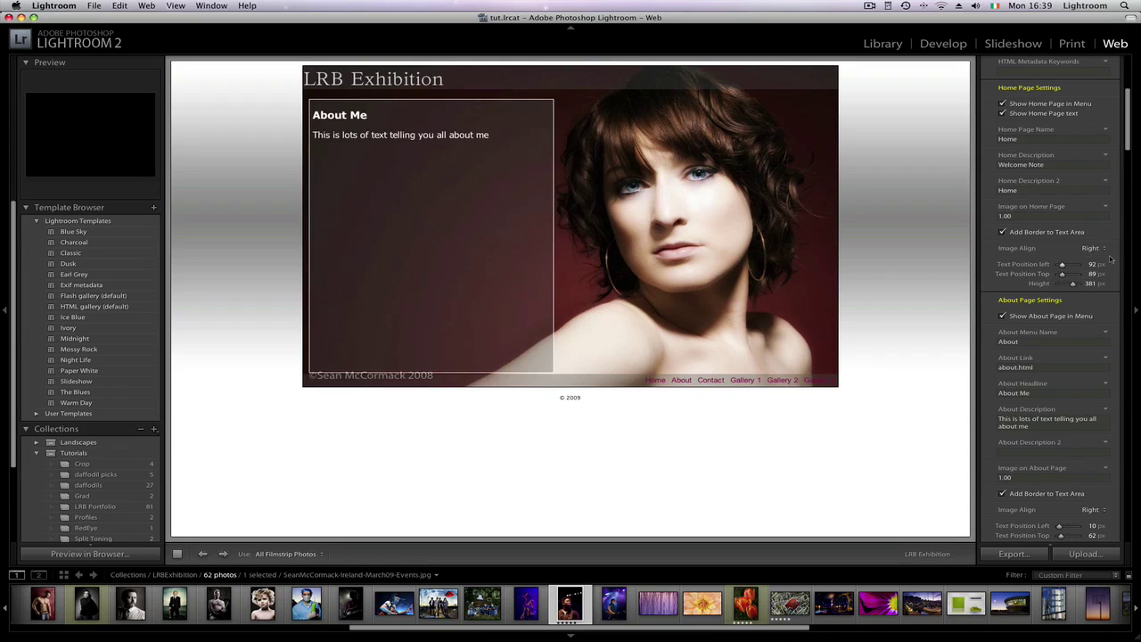
pyautogui.scroll(-4, 1110, 258)
pyautogui.click(1003, 166)
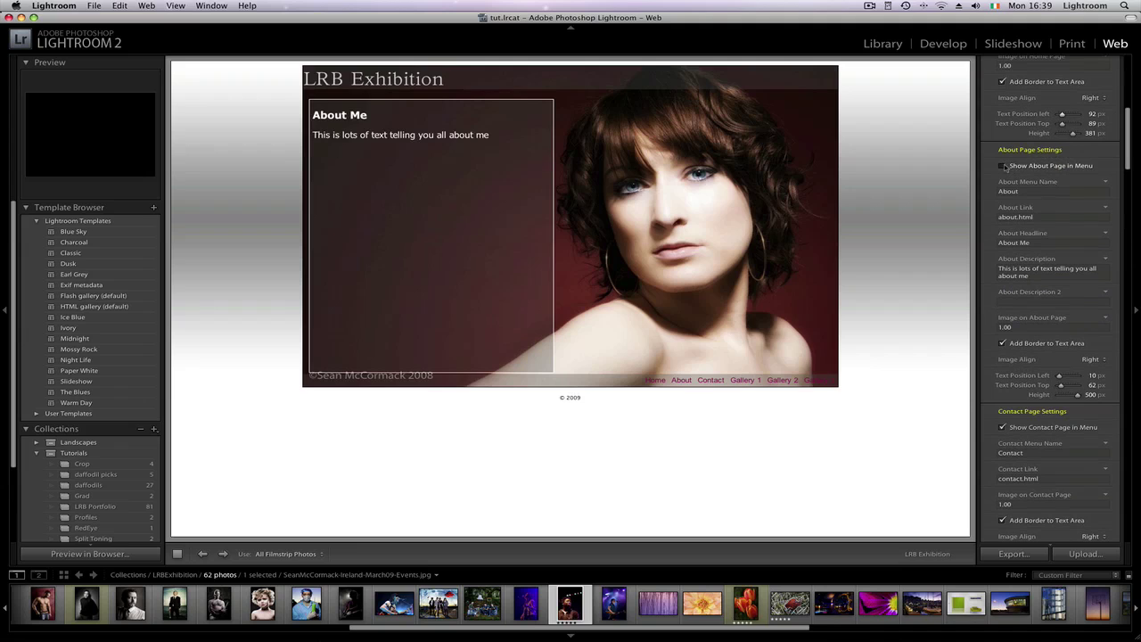
pyautogui.click(1004, 165)
pyautogui.moveTo(1073, 377); pyautogui.dragTo(1072, 396)
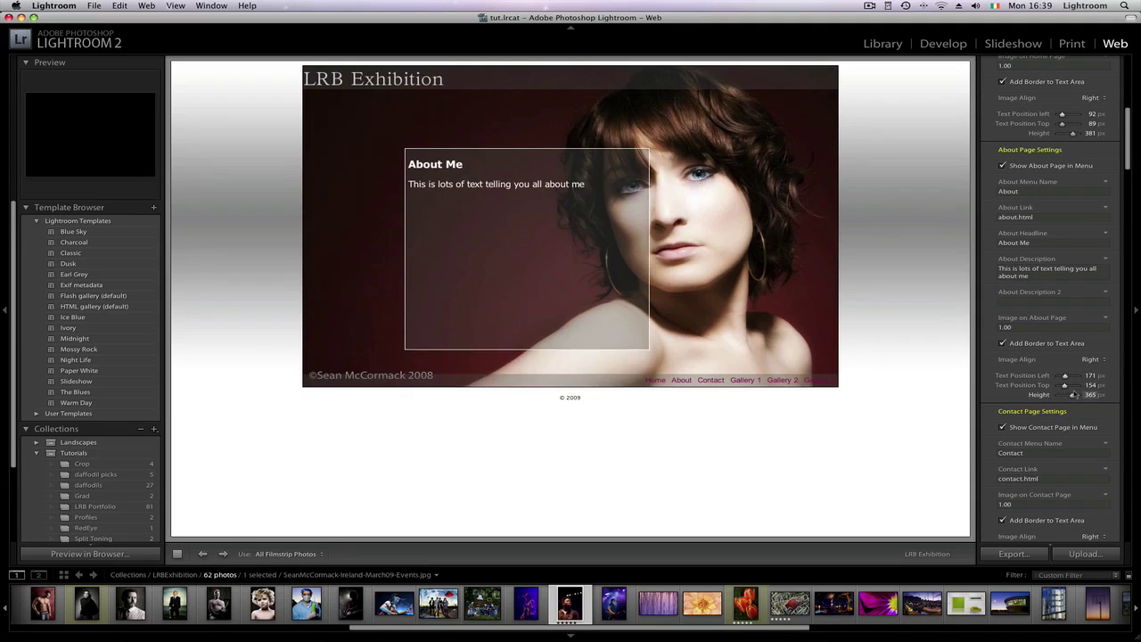
# - Set the About page photo to image 4, the black-and-white photo of two women
pyautogui.click(1024, 329)
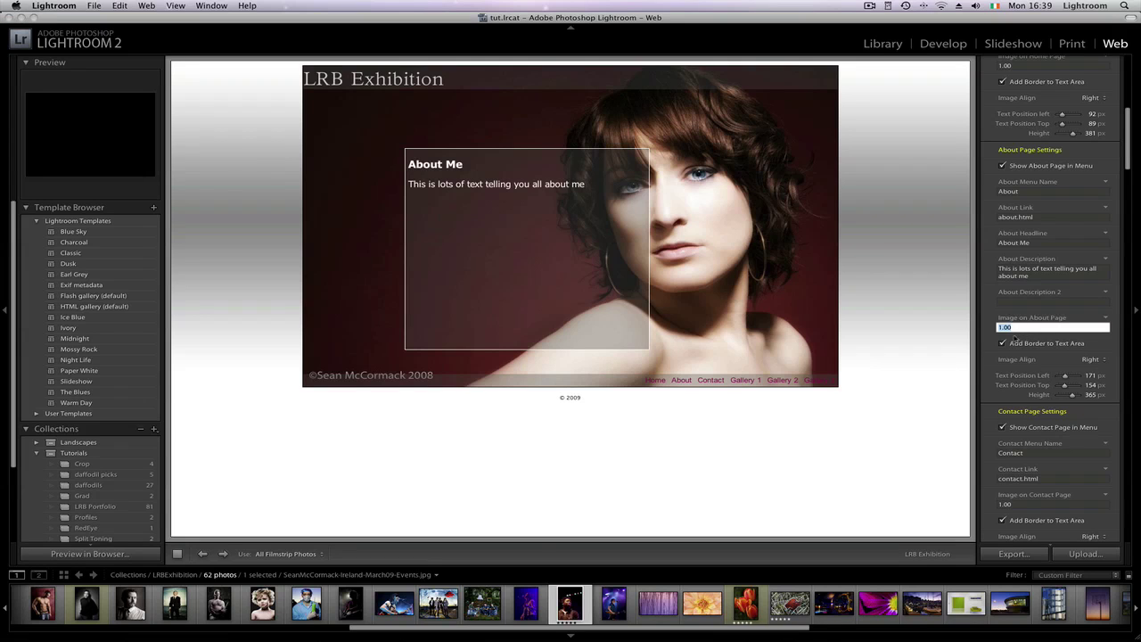
pyautogui.moveTo(571, 628); pyautogui.dragTo(29, 622)
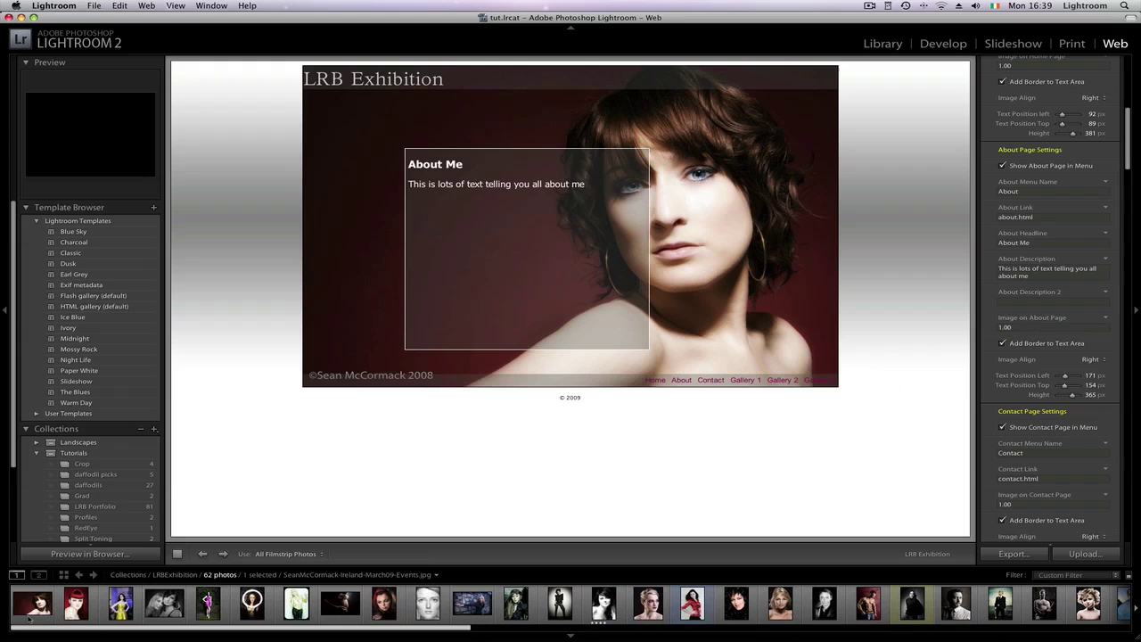
pyautogui.click(1022, 328)
pyautogui.write('4')
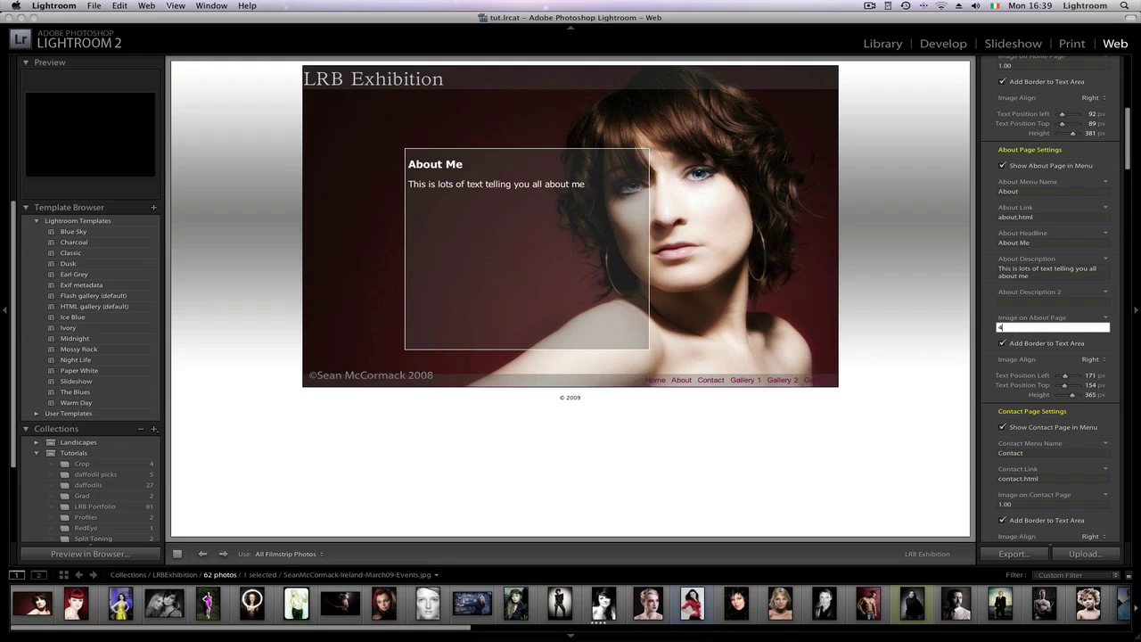
pyautogui.press('Return')
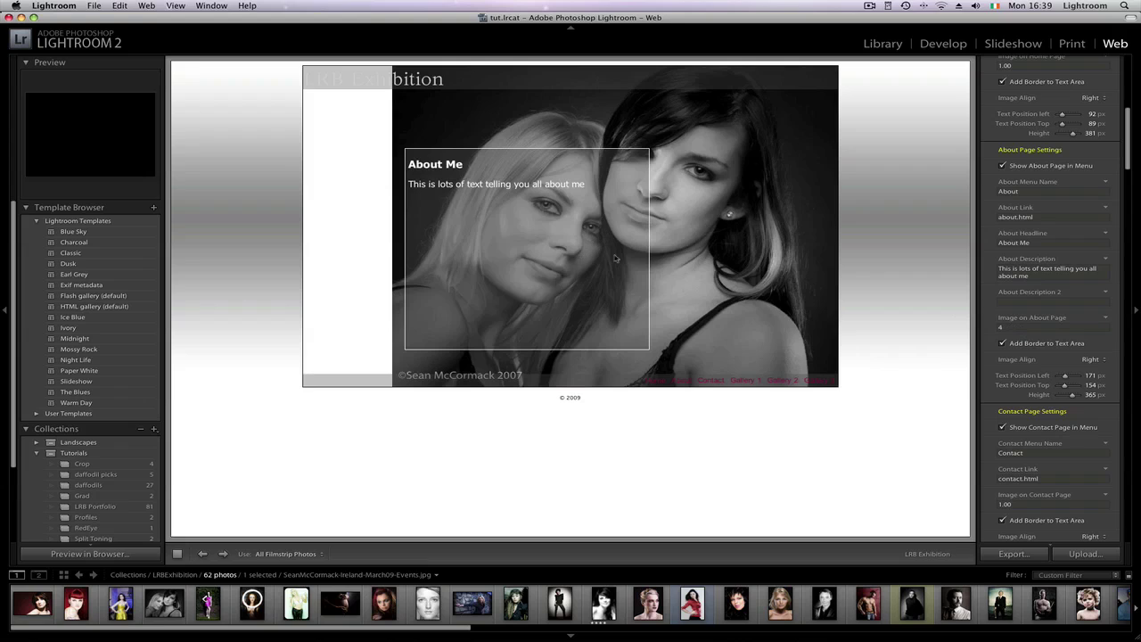
# - Set the About page Image Align to Center
pyautogui.click(1093, 360)
pyautogui.click(1089, 350)
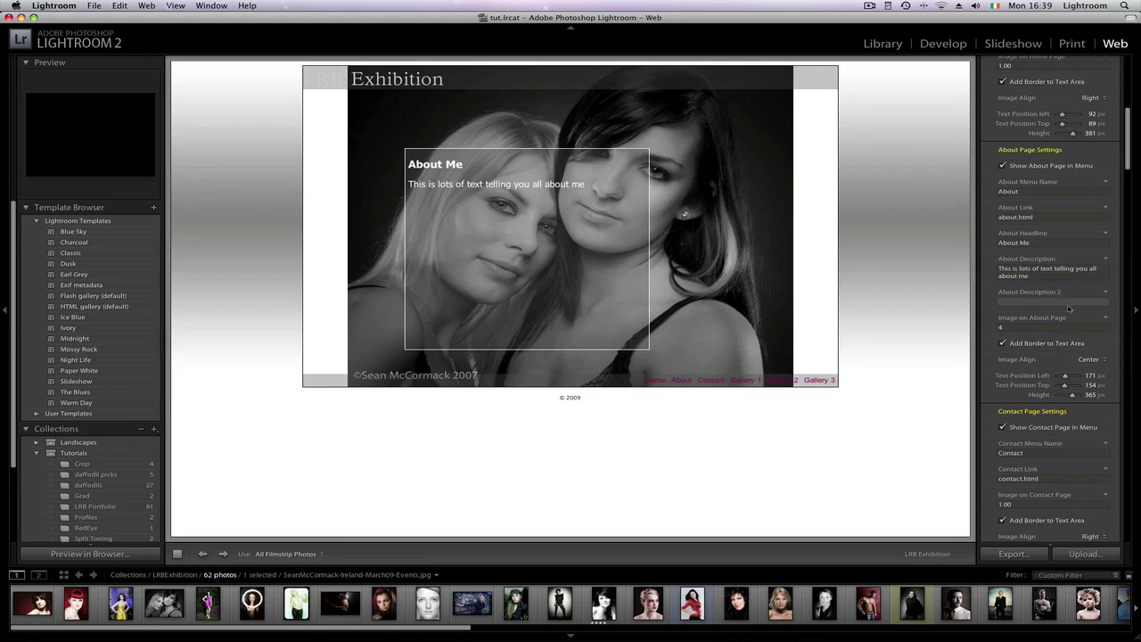
pyautogui.click(1093, 359)
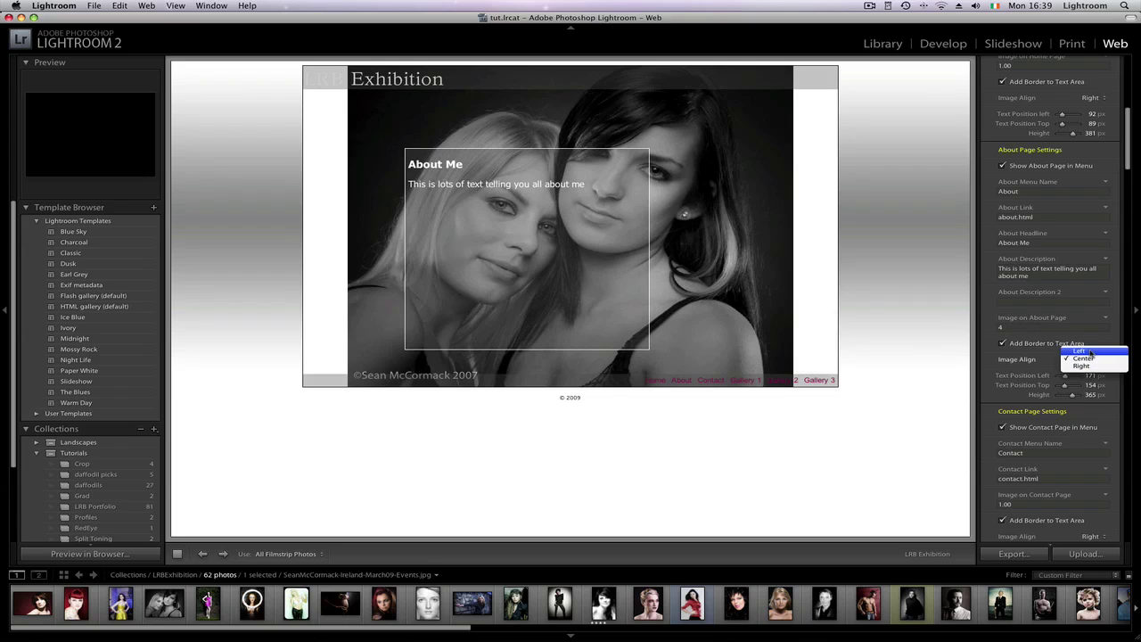
pyautogui.click(1090, 350)
pyautogui.click(1094, 359)
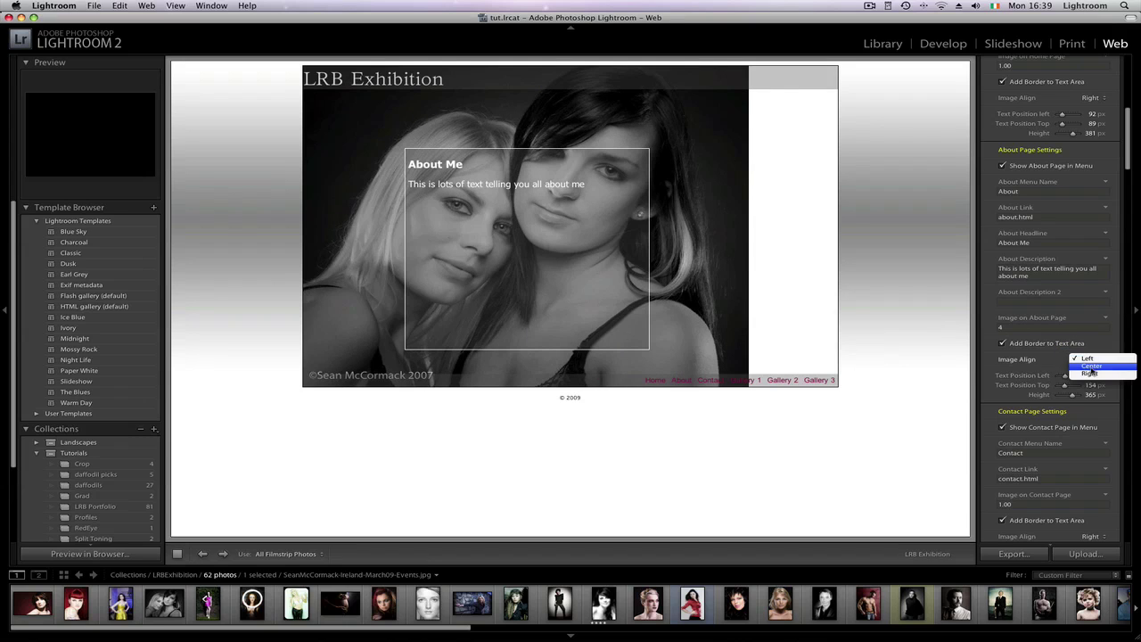
pyautogui.click(1089, 369)
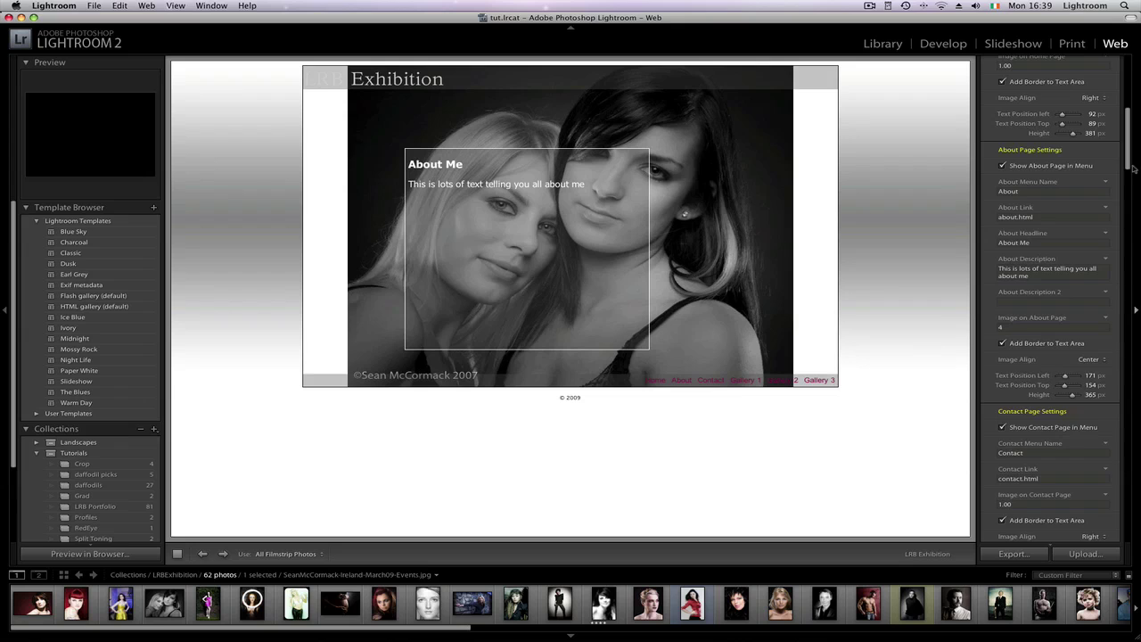
# - Preview the Contact page with its email form
pyautogui.scroll(-10, 1124, 179)
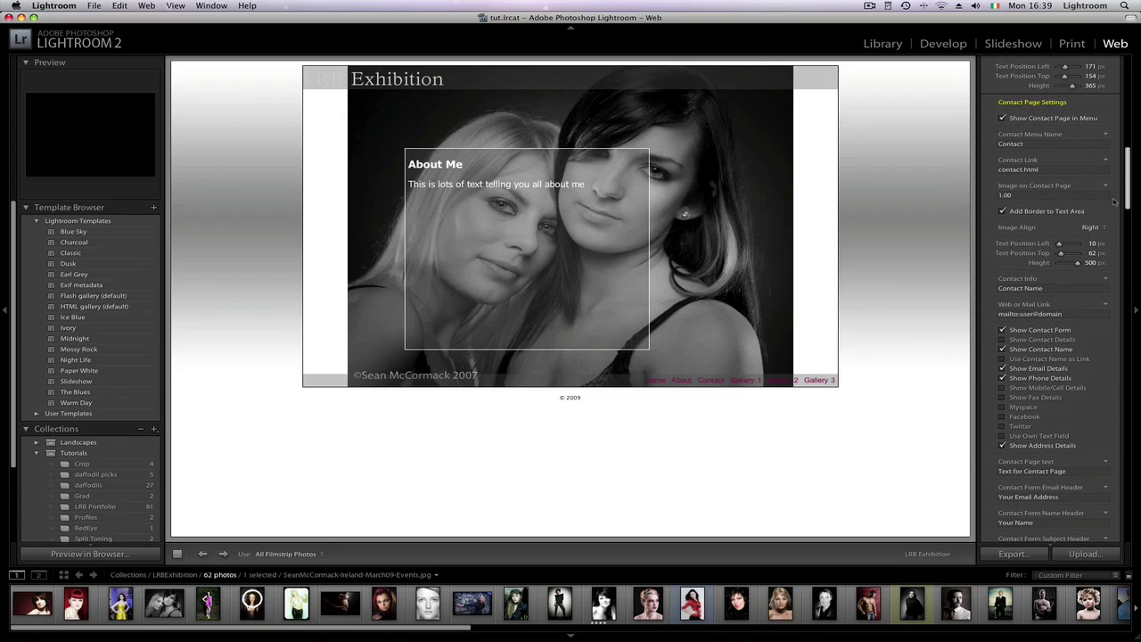
pyautogui.scroll(-1, 1113, 202)
pyautogui.scroll(-1, 1113, 204)
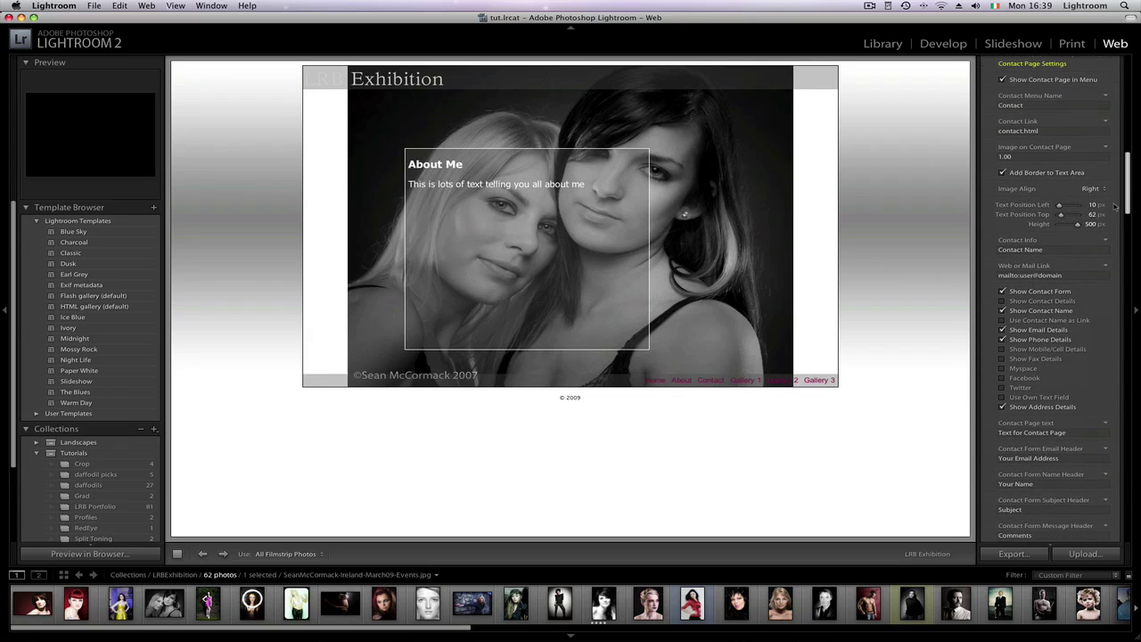
pyautogui.scroll(1, 1119, 203)
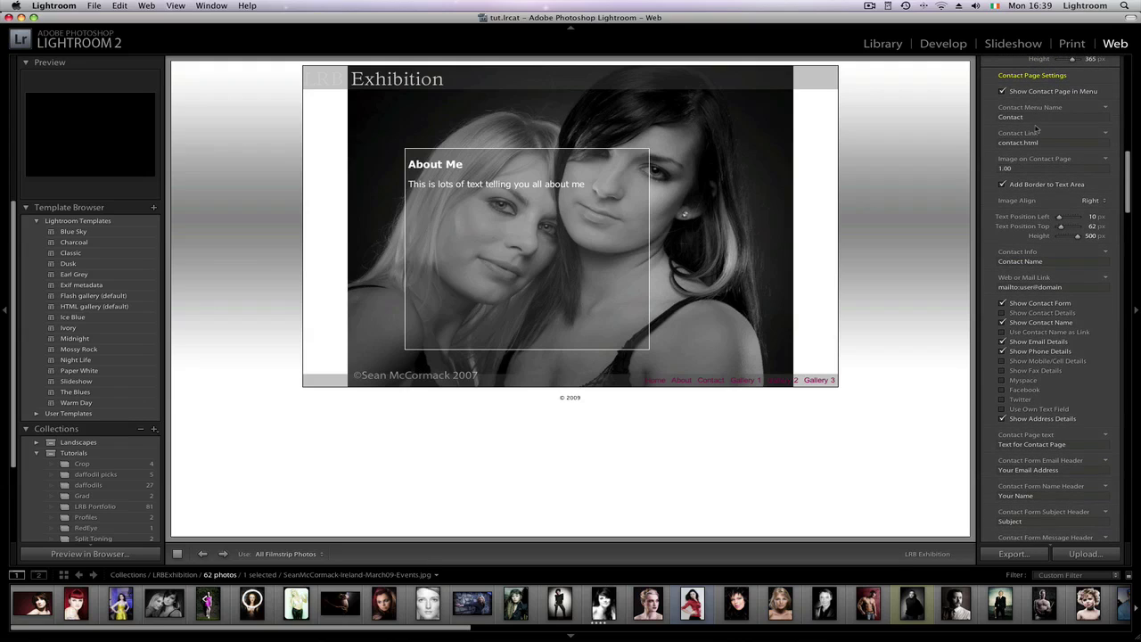
pyautogui.click(716, 380)
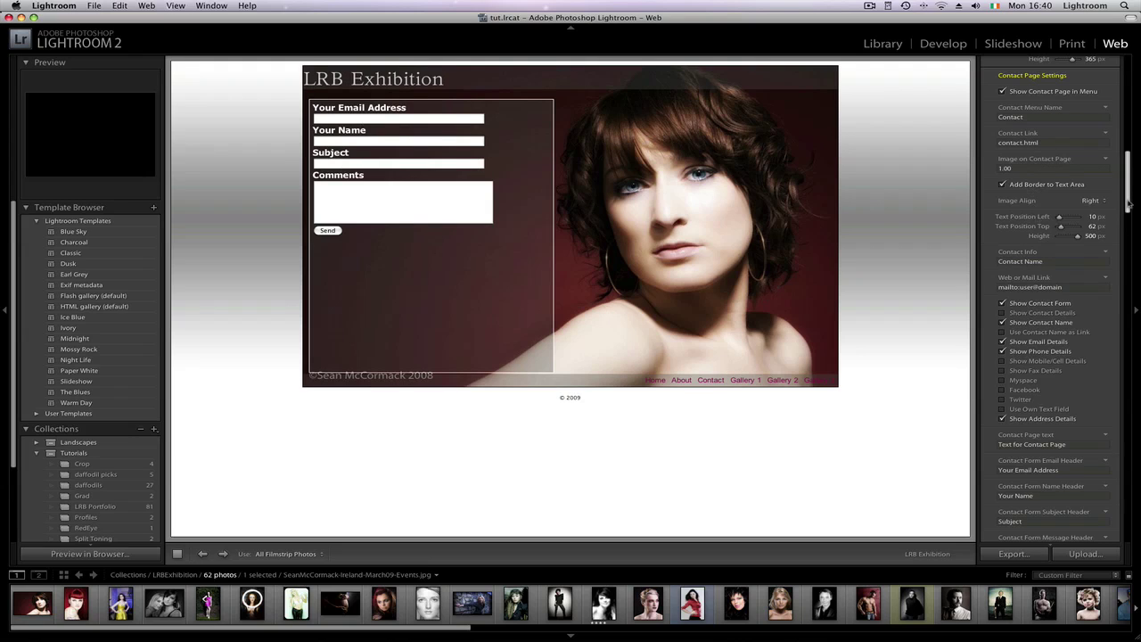
# - Toggle the contact form and details, then enable the Myspace, Facebook and Twitter links
pyautogui.scroll(-5, 1129, 205)
pyautogui.click(1002, 210)
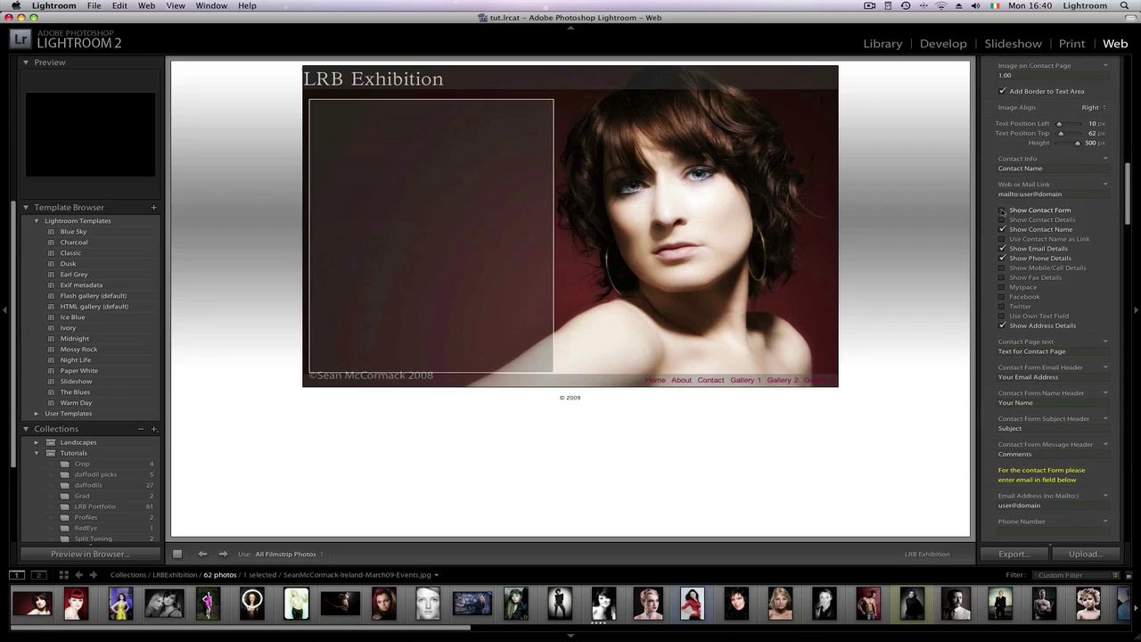
pyautogui.click(1003, 219)
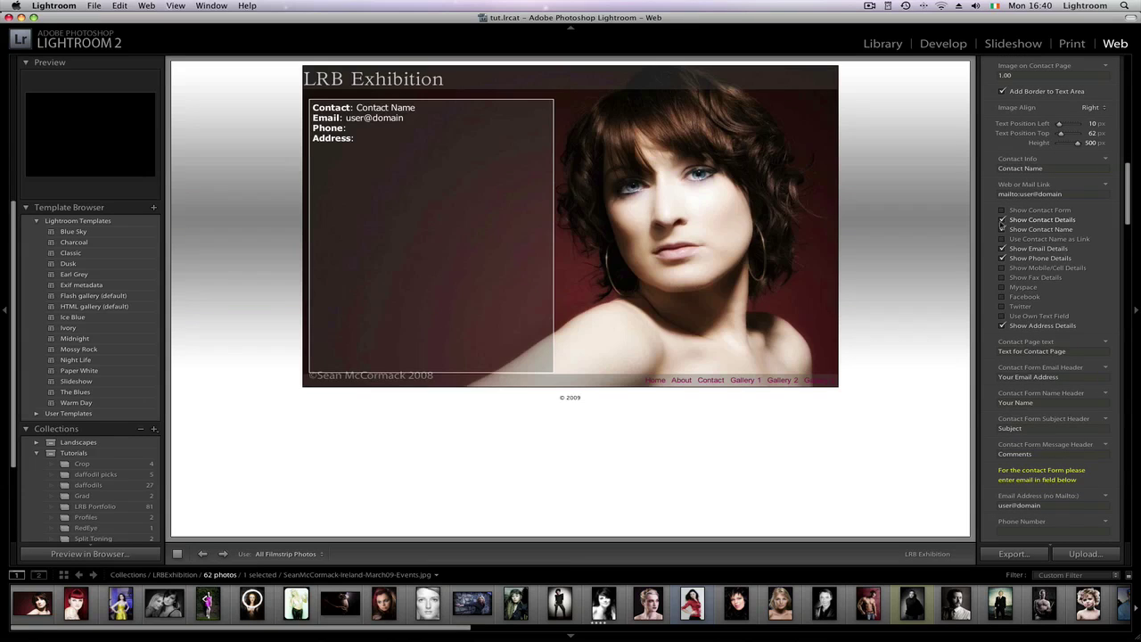
pyautogui.click(1002, 220)
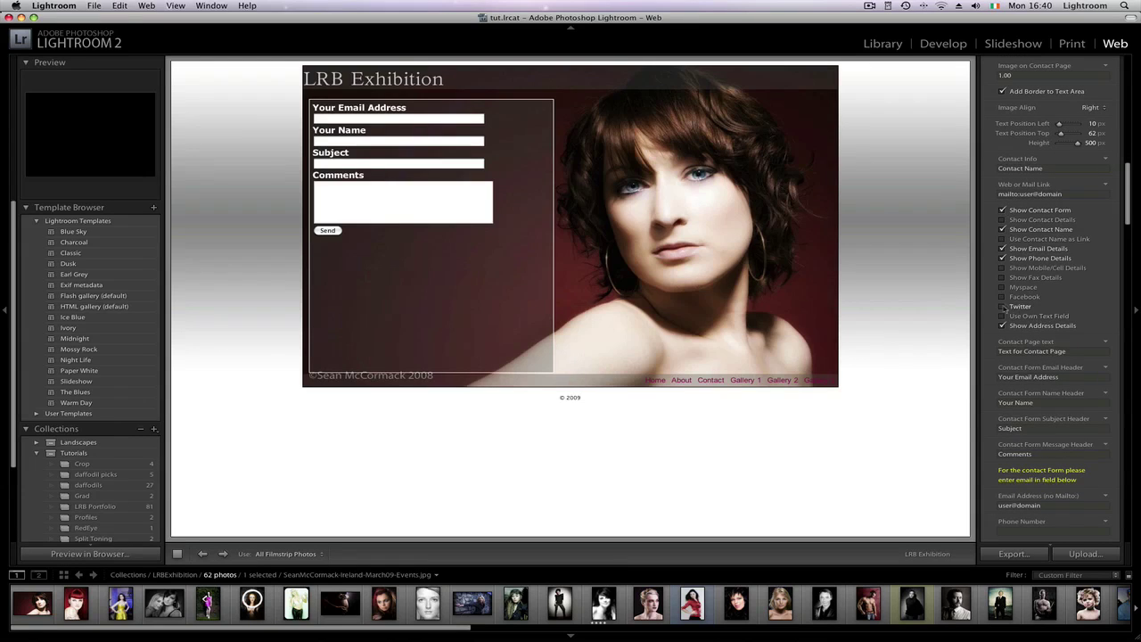
pyautogui.click(1002, 287)
pyautogui.click(1002, 297)
pyautogui.click(1002, 307)
# - Try the Blog external link in the menu, then leave it turned off
pyautogui.moveTo(1128, 220); pyautogui.dragTo(1112, 249)
pyautogui.scroll(-5, 1112, 248)
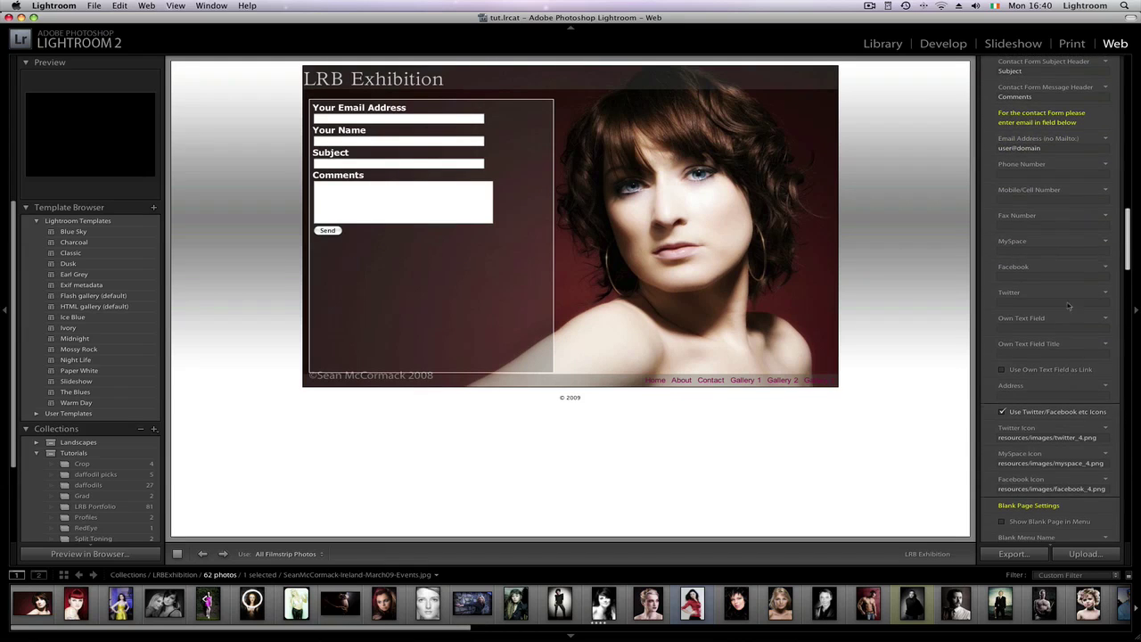
pyautogui.scroll(8, 1127, 254)
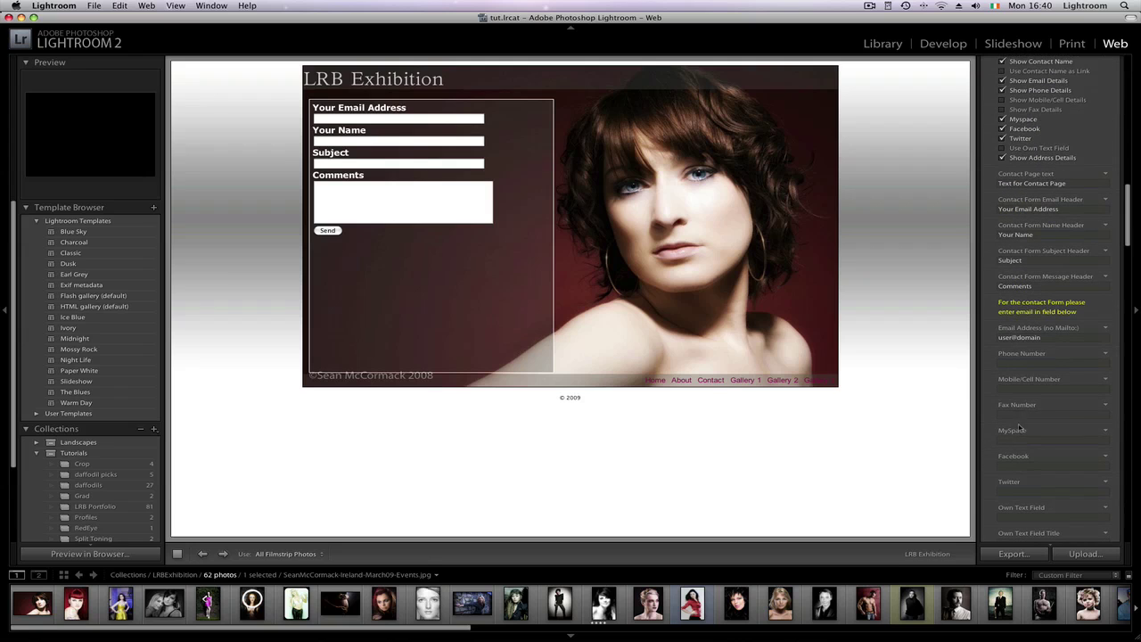
pyautogui.moveTo(1127, 239); pyautogui.dragTo(1108, 279)
pyautogui.scroll(-1, 1109, 278)
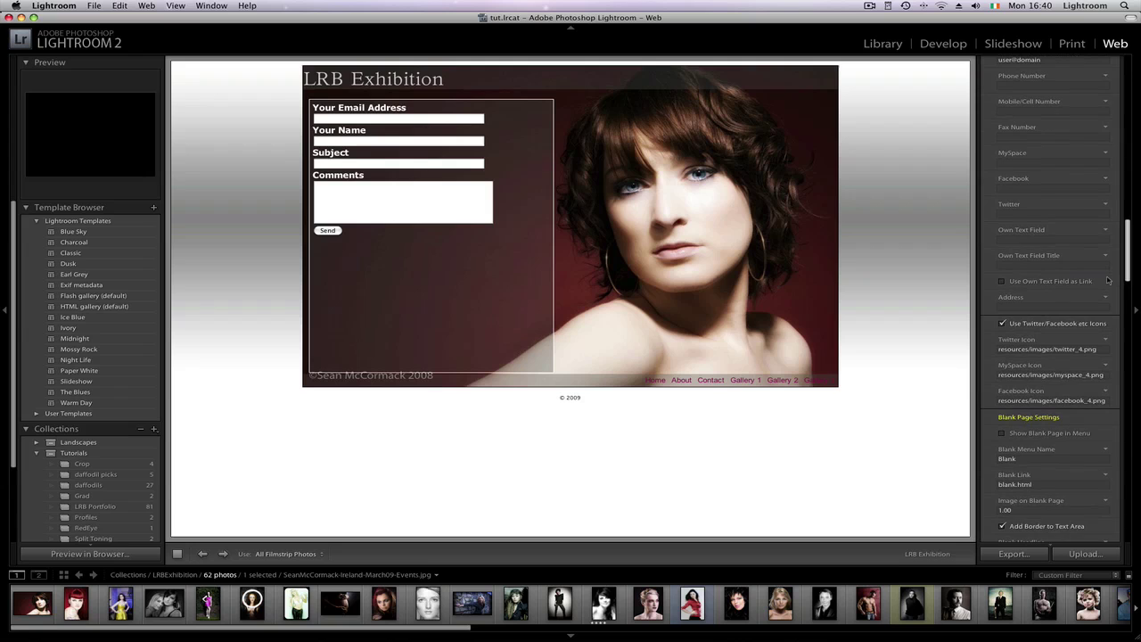
pyautogui.scroll(-12, 1108, 278)
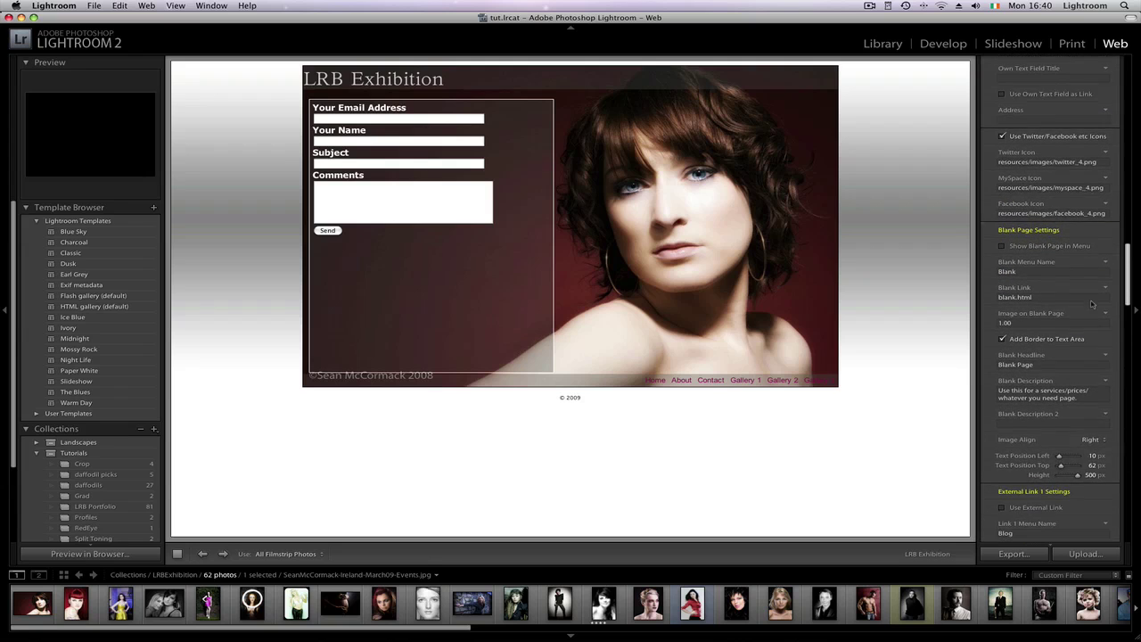
pyautogui.scroll(-8, 1084, 320)
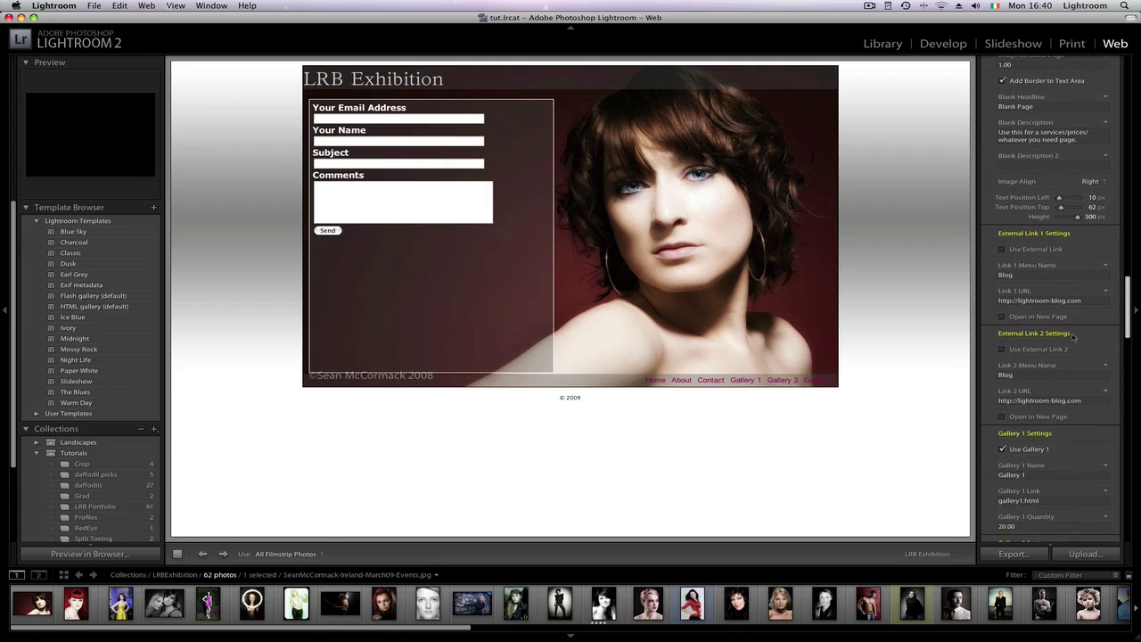
pyautogui.click(1002, 162)
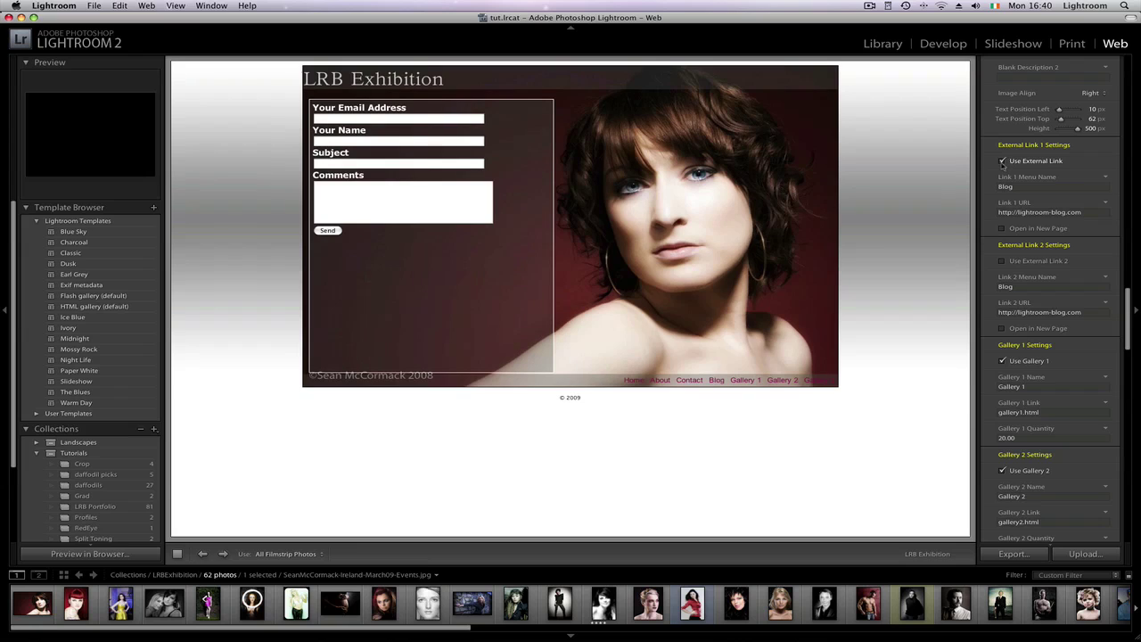
pyautogui.click(1002, 161)
pyautogui.scroll(-6, 1061, 268)
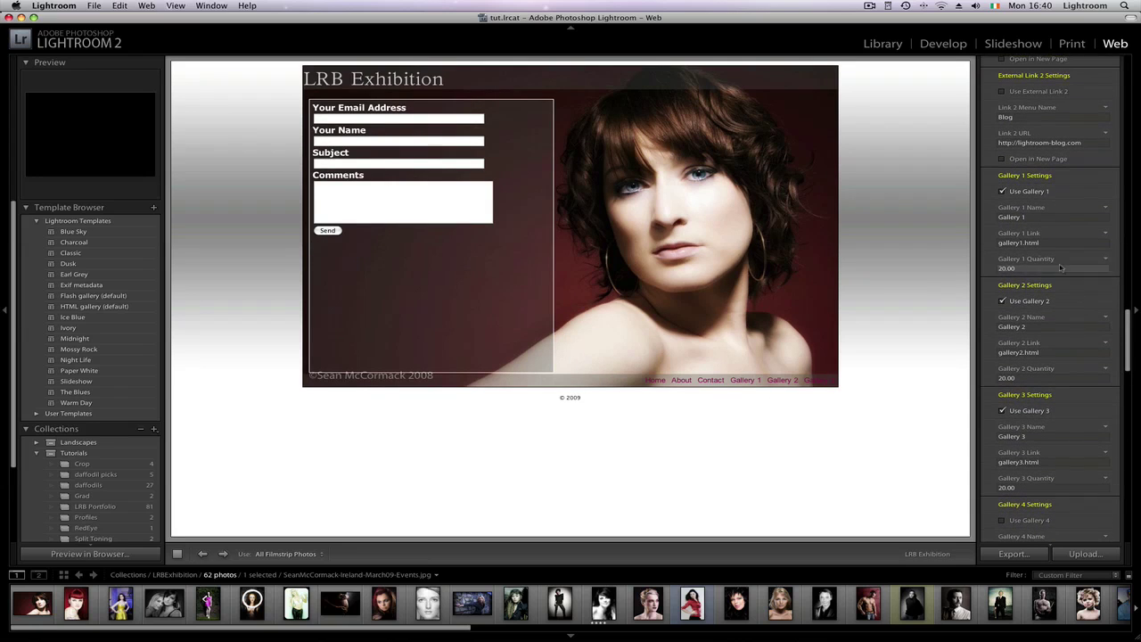
# - Preview Gallery 1 and set its quantity to 18 photos
pyautogui.click(746, 381)
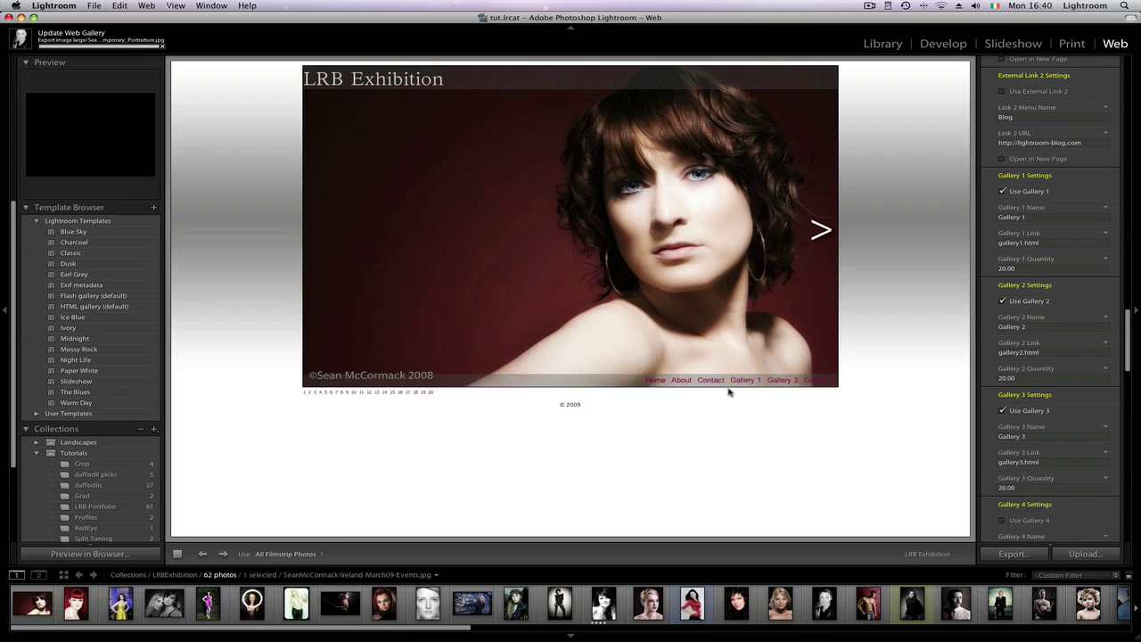
pyautogui.click(1022, 270)
pyautogui.write('18')
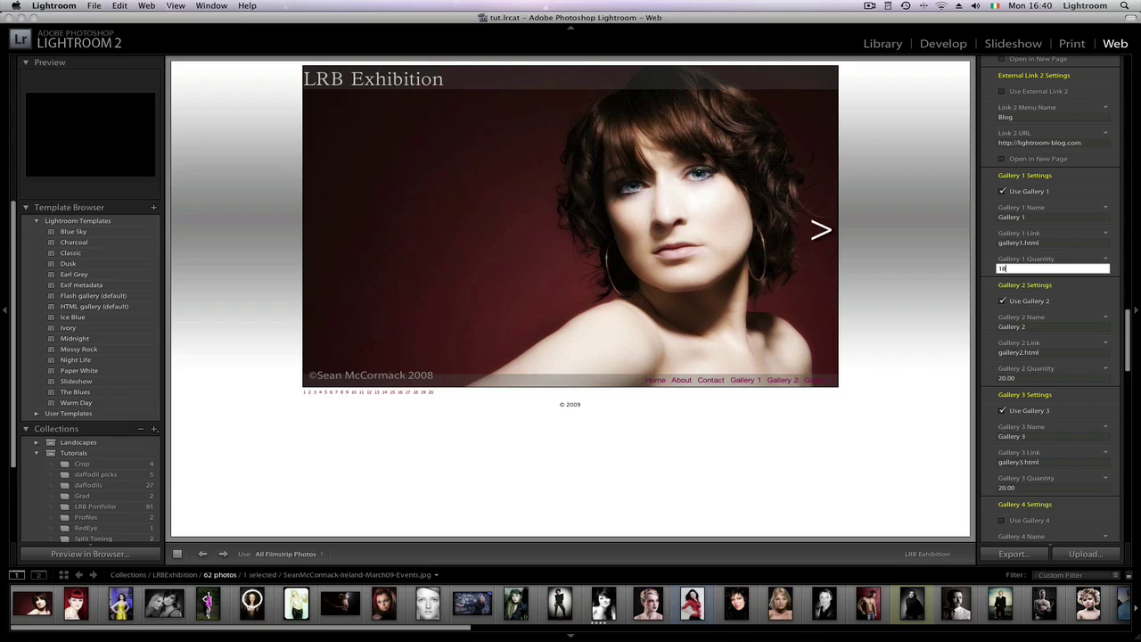
pyautogui.press('Return')
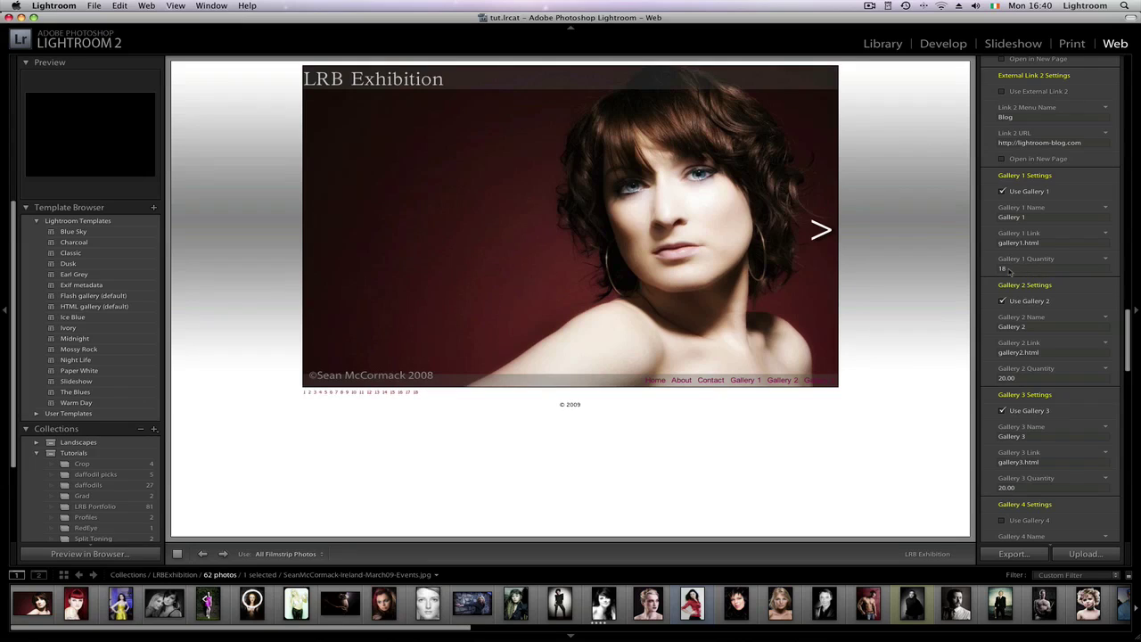
# - Browse Gallery 1 by jumping to photos 18 and 12, then stepping forward twice
pyautogui.click(417, 394)
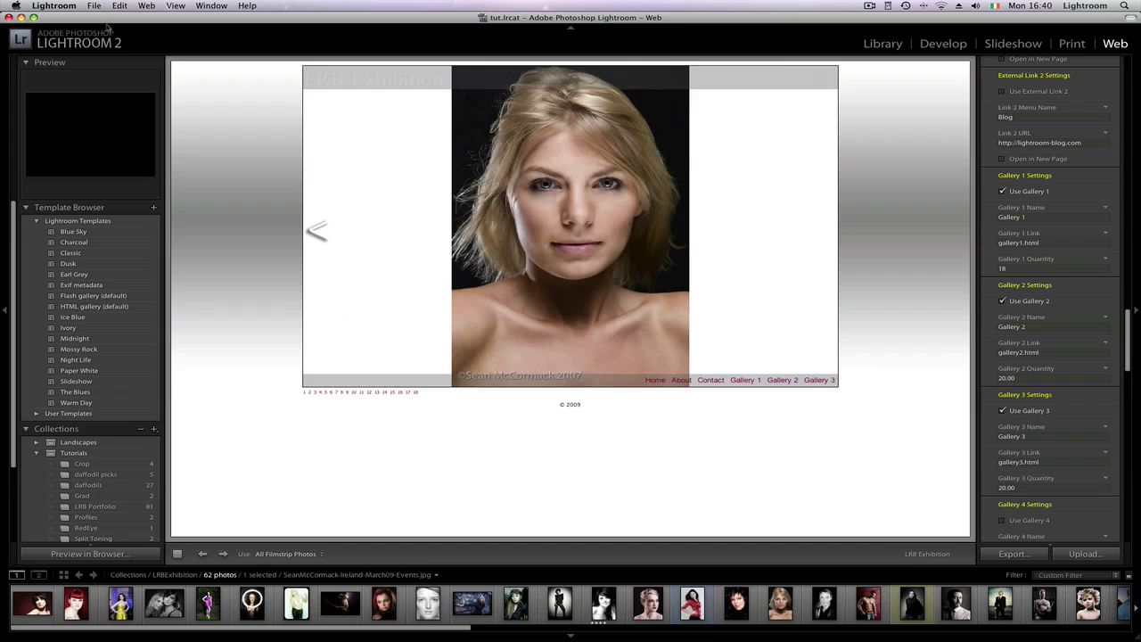
pyautogui.click(368, 393)
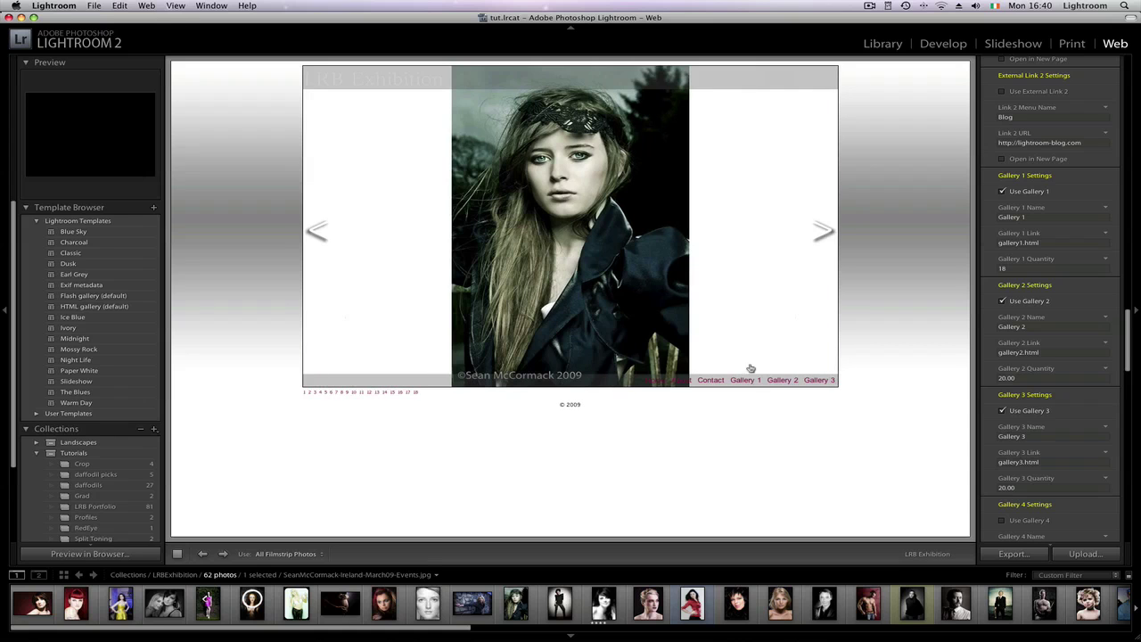
pyautogui.click(824, 233)
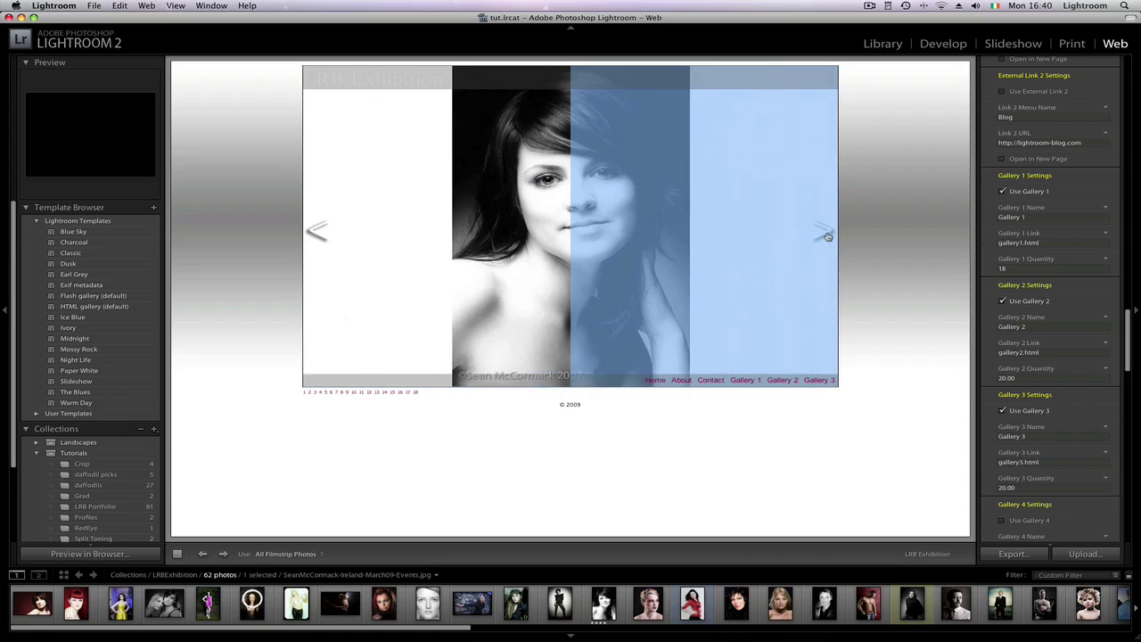
pyautogui.click(825, 235)
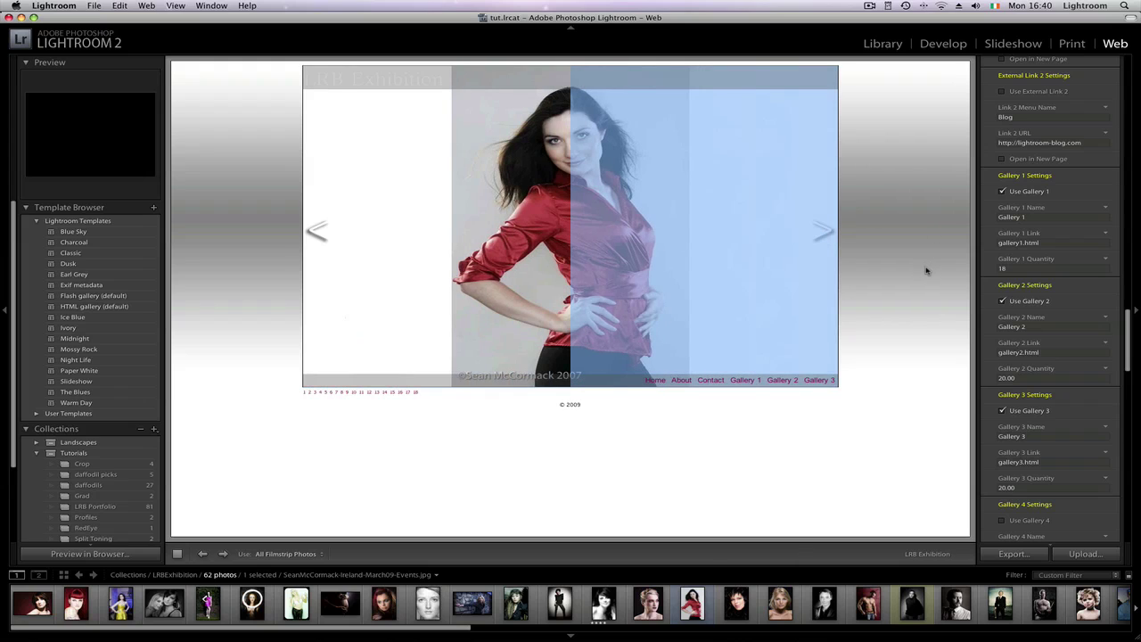
pyautogui.click(1025, 379)
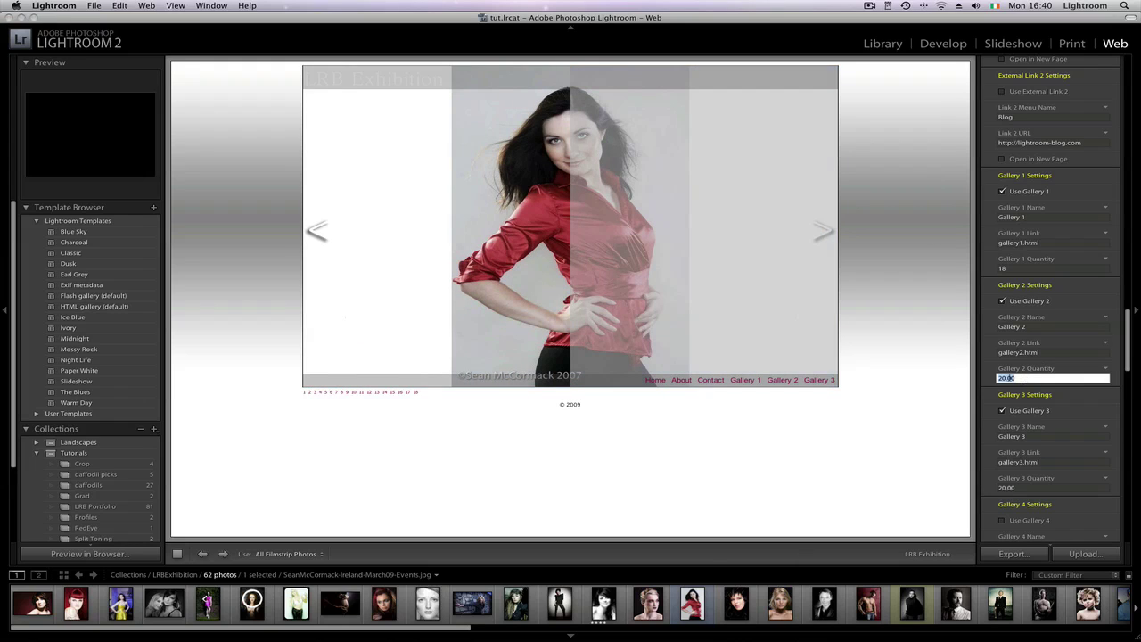
# - Set Gallery 2 to 8 photos and preview its page, jumping to the last photo
pyautogui.moveTo(379, 627); pyautogui.dragTo(639, 635)
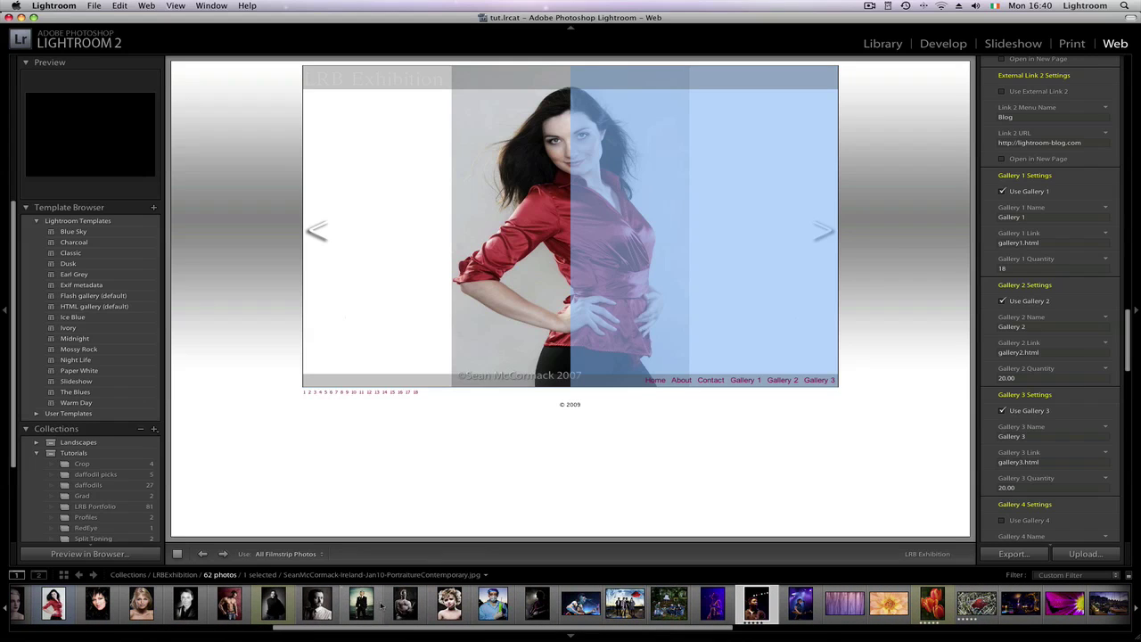
pyautogui.click(1019, 379)
pyautogui.press('Return')
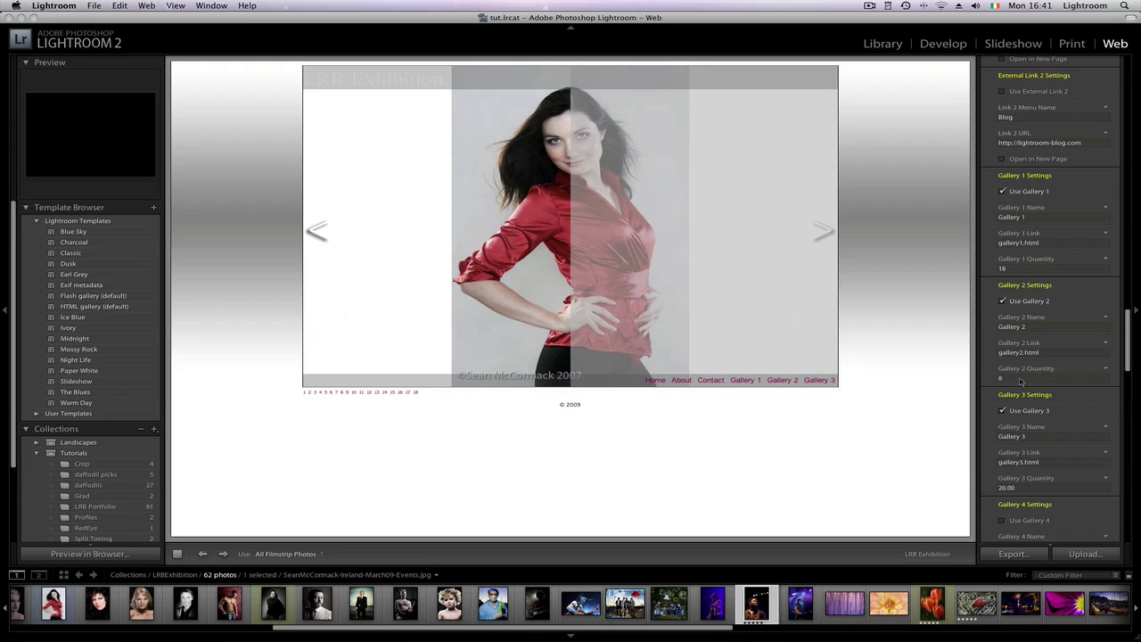
pyautogui.click(782, 380)
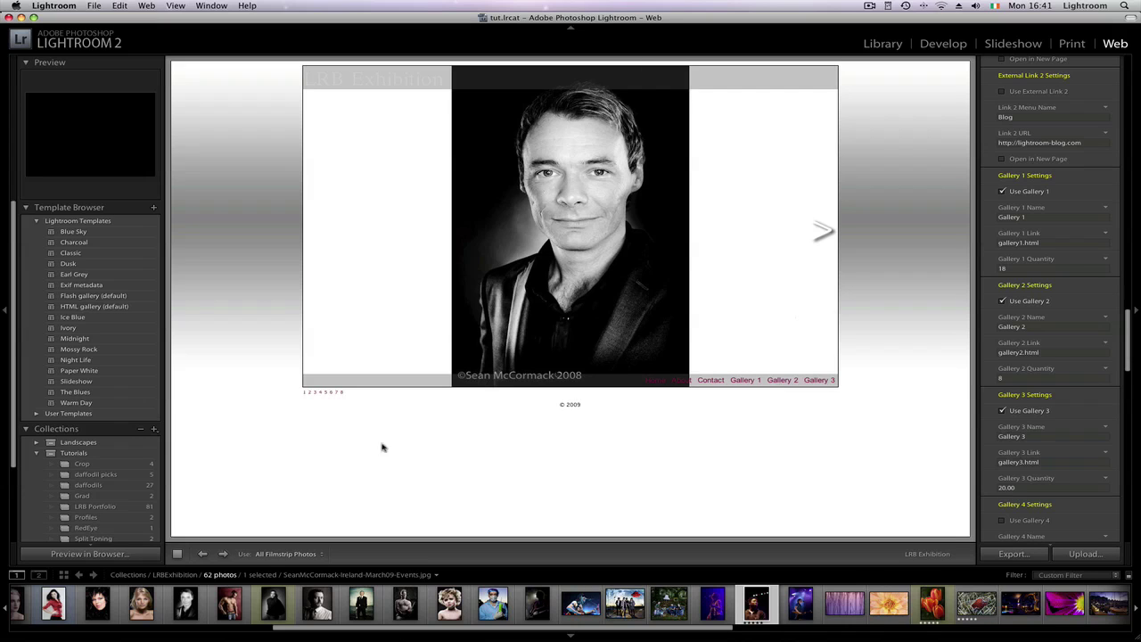
pyautogui.click(341, 393)
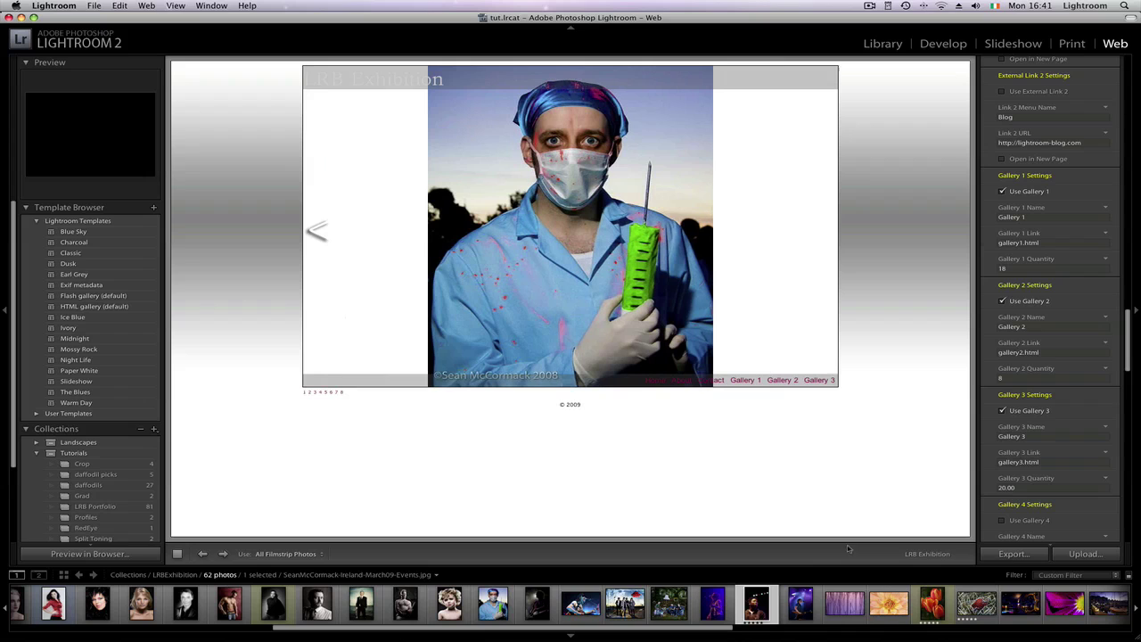
pyautogui.moveTo(624, 631); pyautogui.dragTo(804, 634)
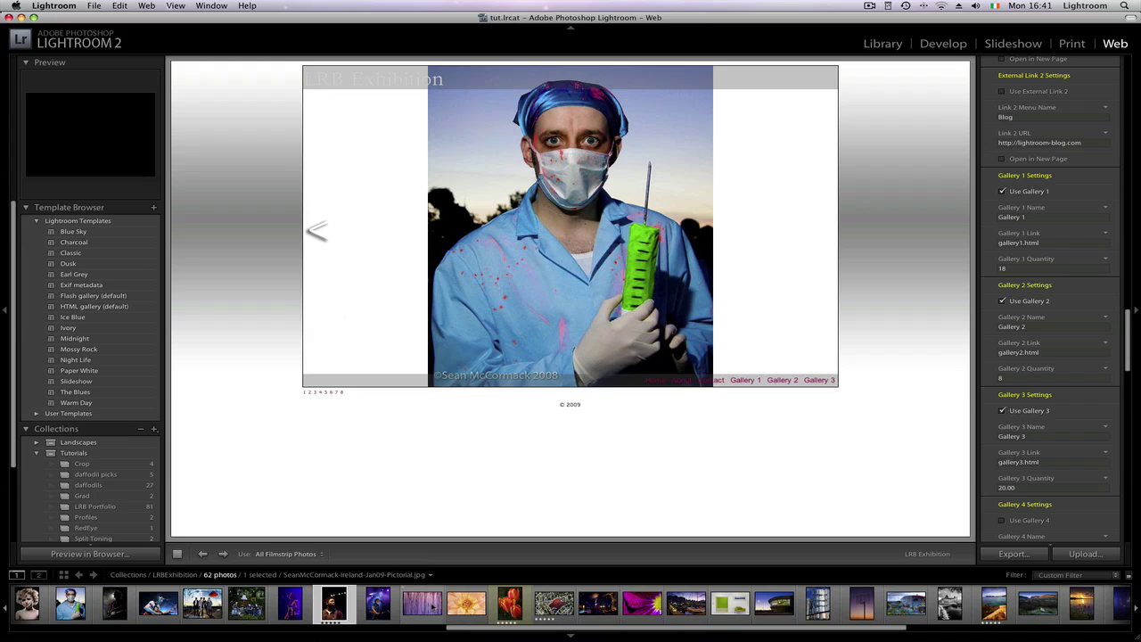
# - Give Gallery 3 a quantity of 7 and name it Band
pyautogui.click(1015, 491)
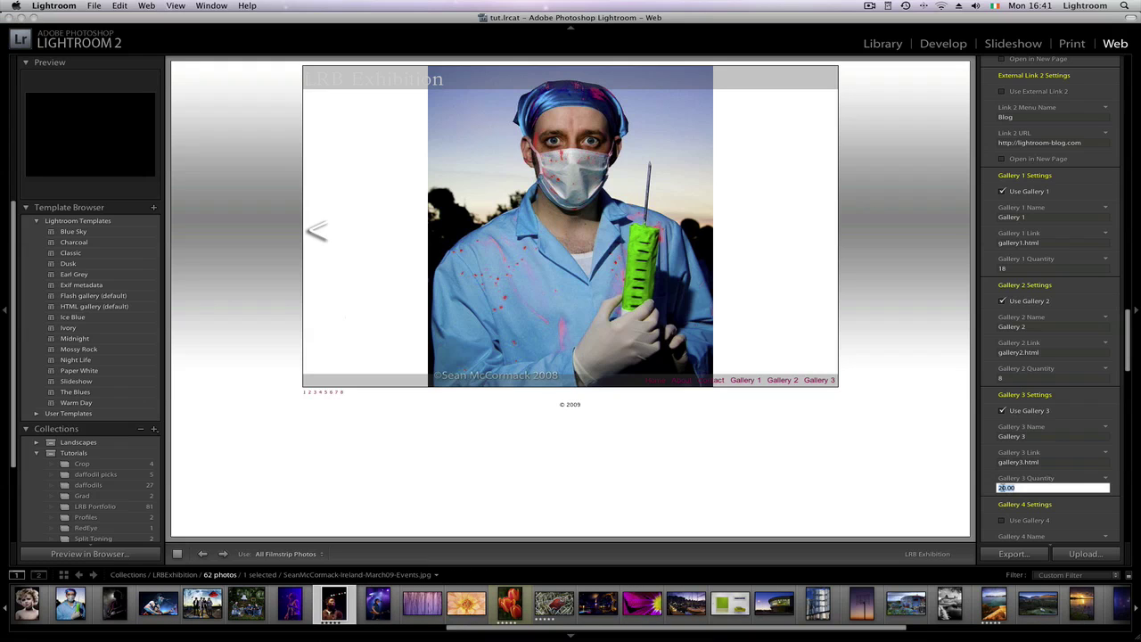
pyautogui.hotkey('shift', 'Tab')
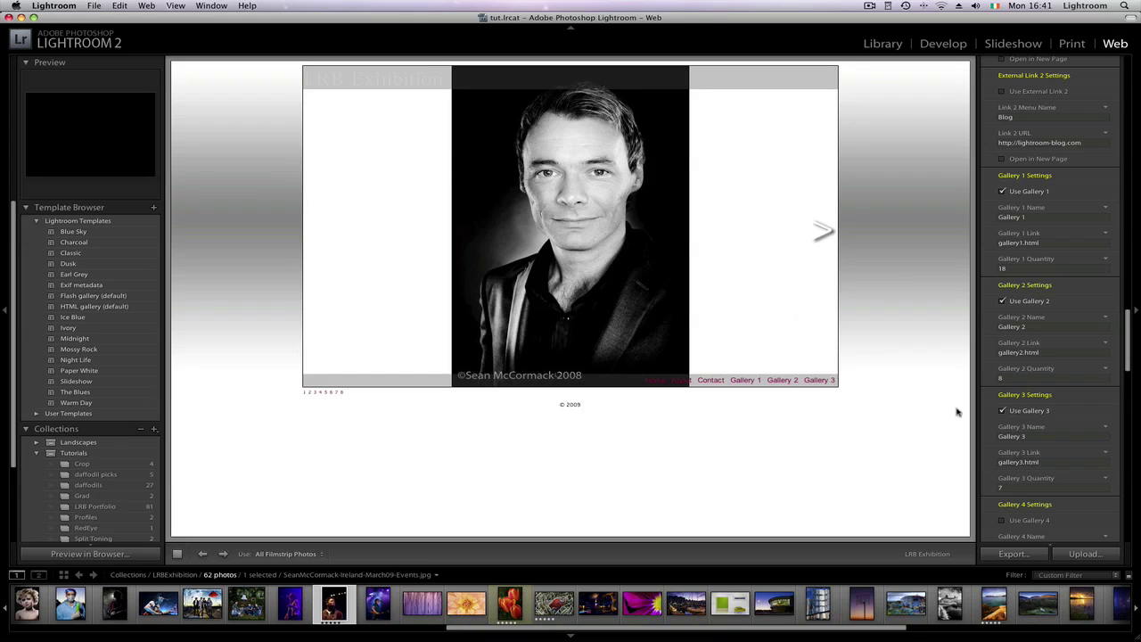
pyautogui.hotkey('shift', 'Tab')
pyautogui.write('Ban')
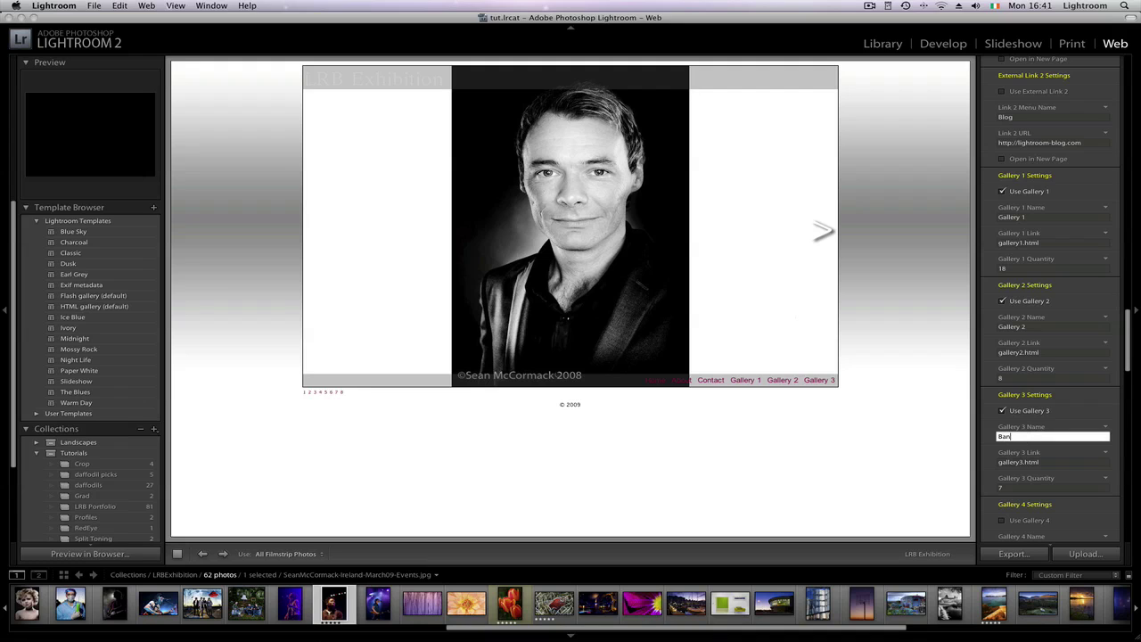
pyautogui.write('d')
pyautogui.press('Return')
# - Rename Gallery 2 to Guys and Gallery 1 to Girls
pyautogui.click(1028, 329)
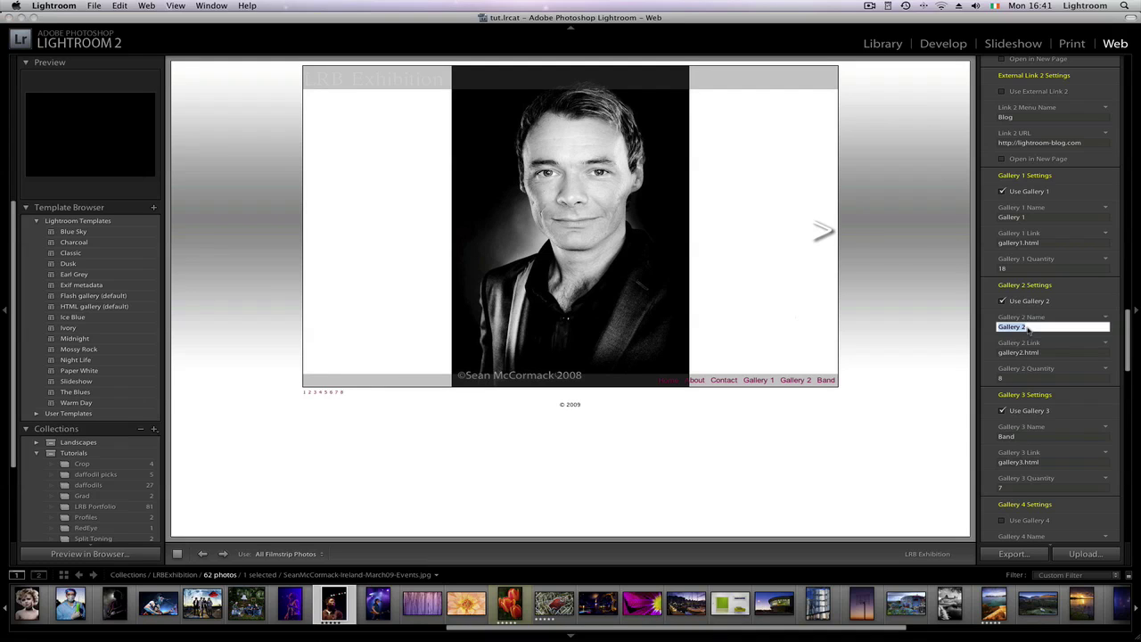
pyautogui.write('Guys')
pyautogui.click(1000, 217)
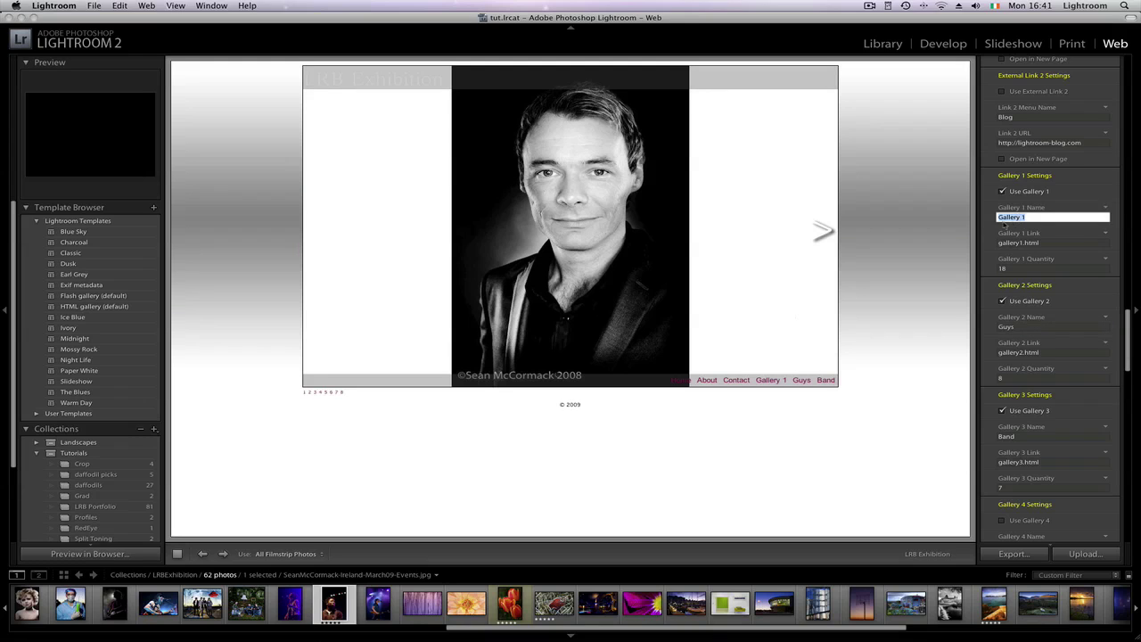
pyautogui.write('Girls')
pyautogui.press('Return')
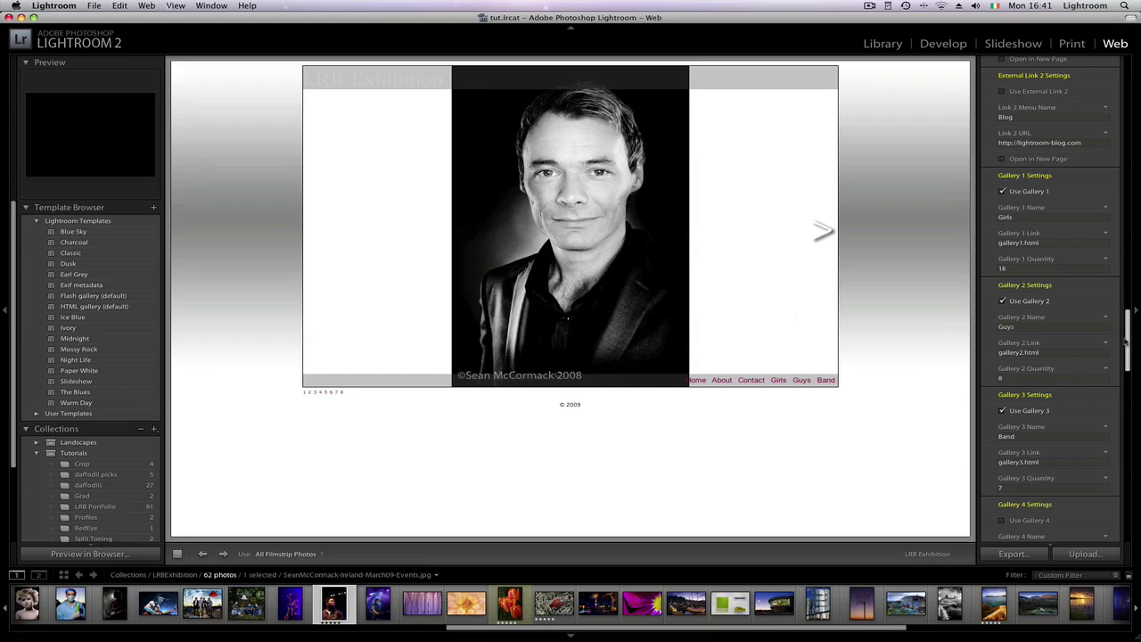
pyautogui.scroll(-10, 1108, 311)
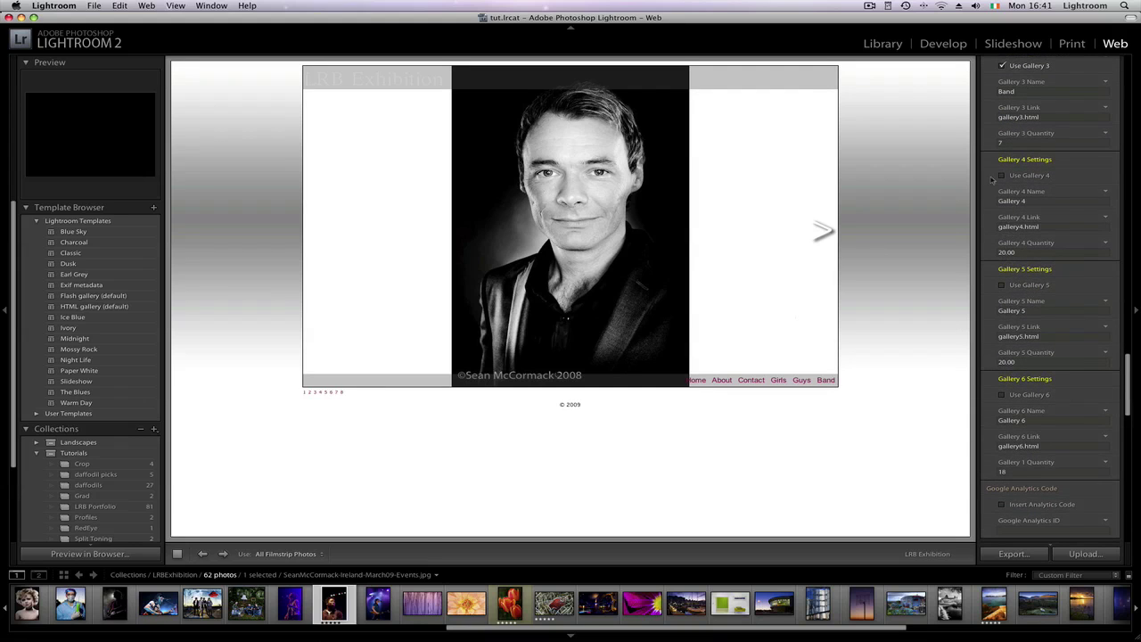
# - Enable Gallery 4, name it Small, and set its quantity to 5
pyautogui.click(1001, 175)
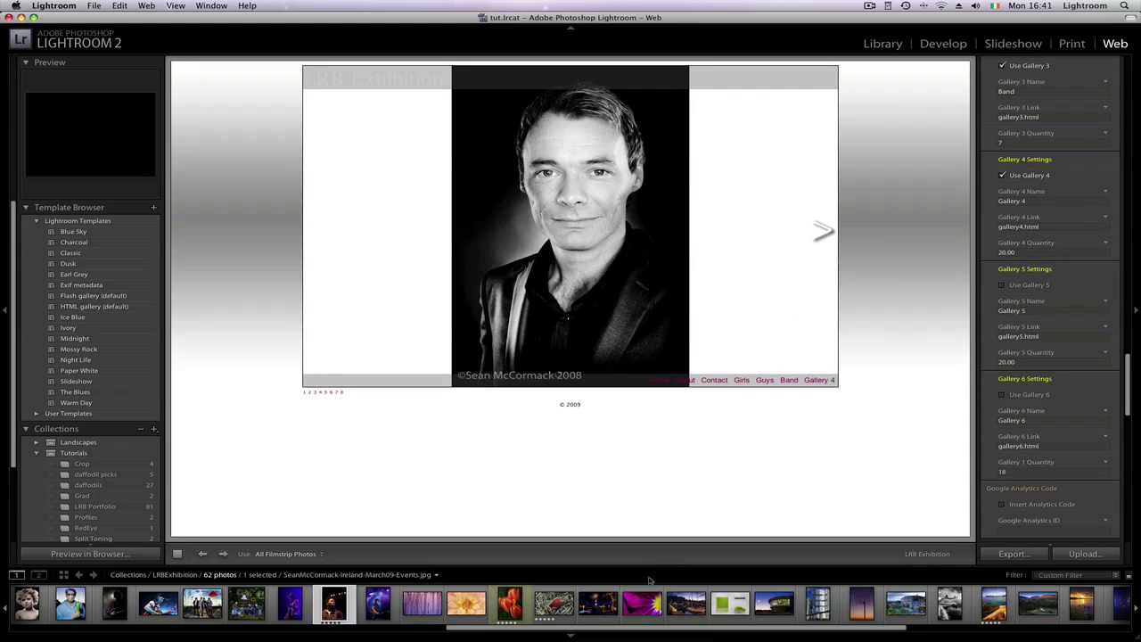
pyautogui.moveTo(555, 633); pyautogui.dragTo(622, 633)
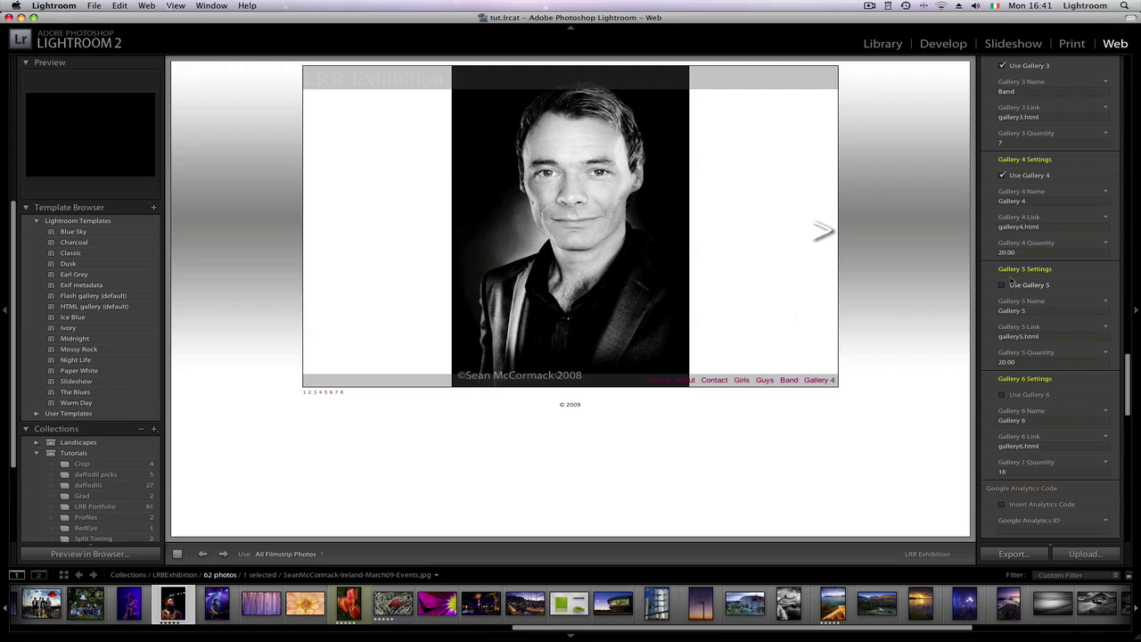
pyautogui.click(1036, 206)
pyautogui.write('Sm')
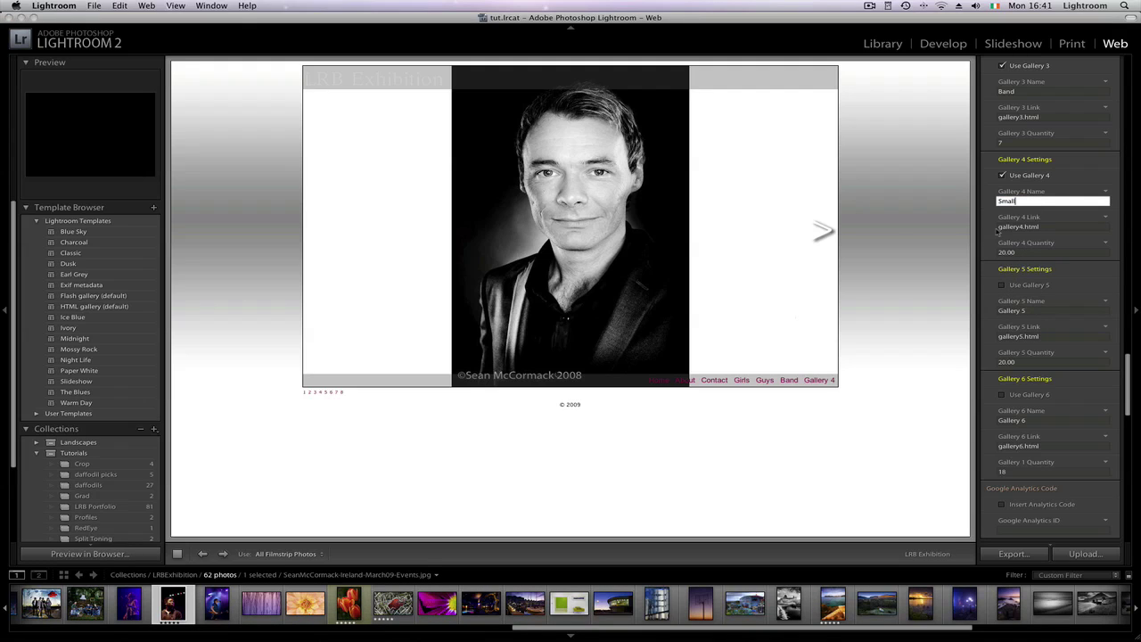
pyautogui.write('all')
pyautogui.click(1007, 253)
pyautogui.write('5')
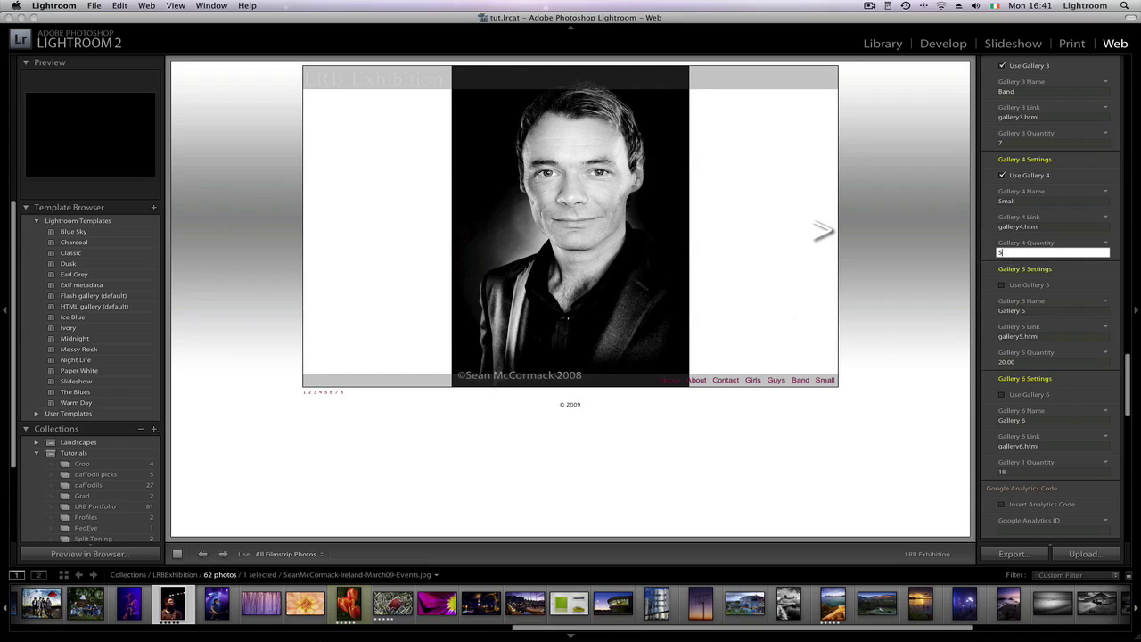
pyautogui.press('Return')
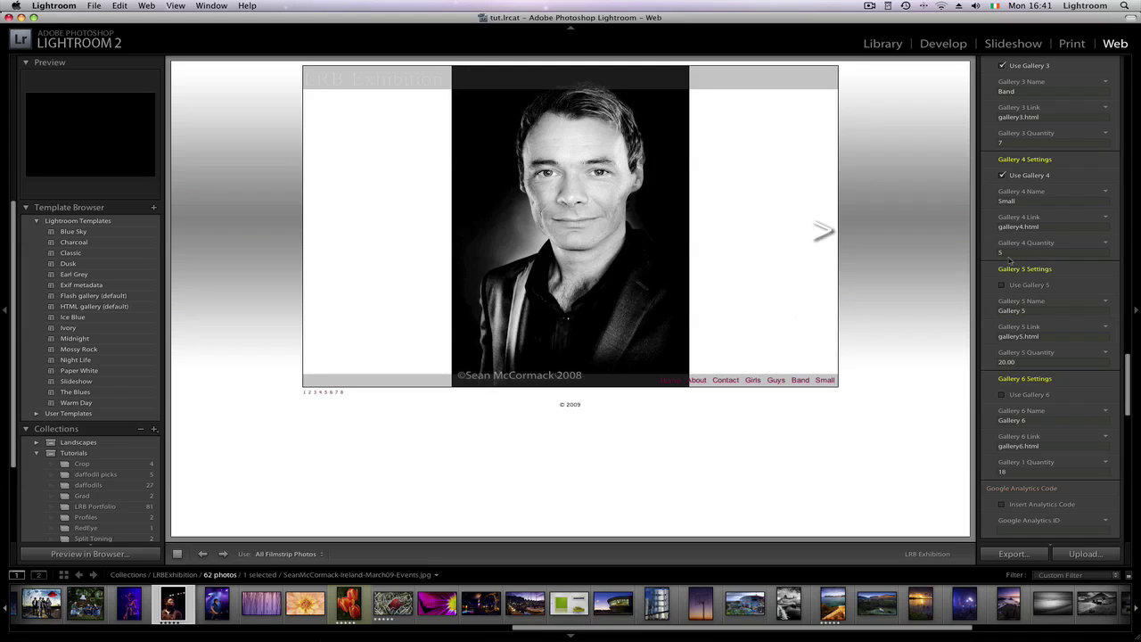
# - Browse the Small gallery's photos in the preview, then enable Gallery 5
pyautogui.click(825, 381)
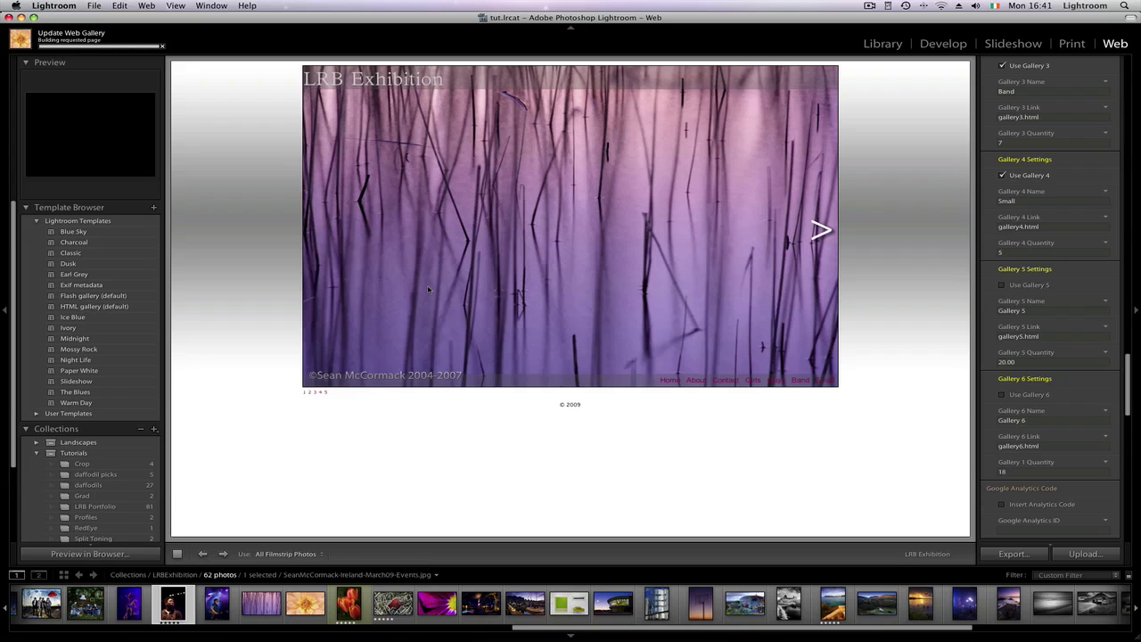
pyautogui.click(322, 393)
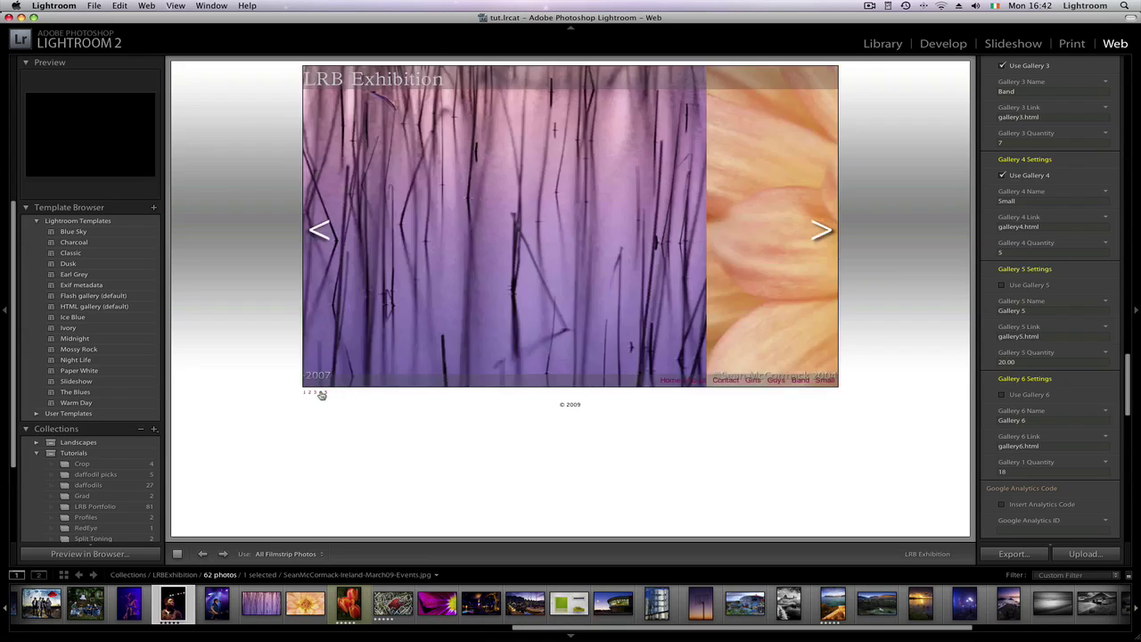
pyautogui.click(326, 393)
pyautogui.click(328, 394)
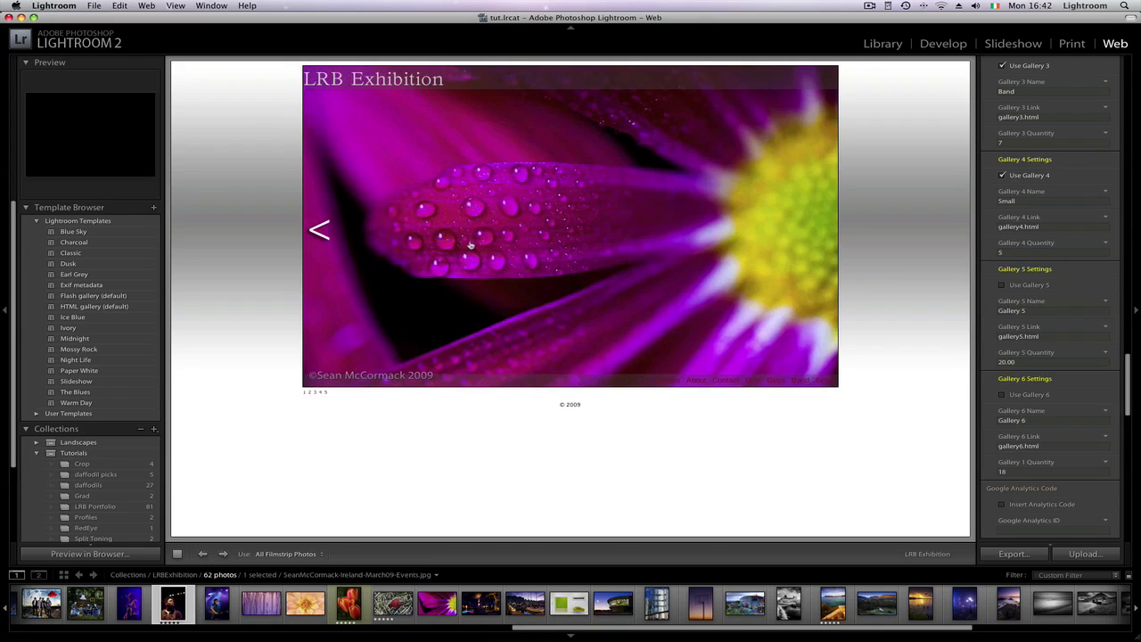
pyautogui.click(339, 258)
pyautogui.click(344, 259)
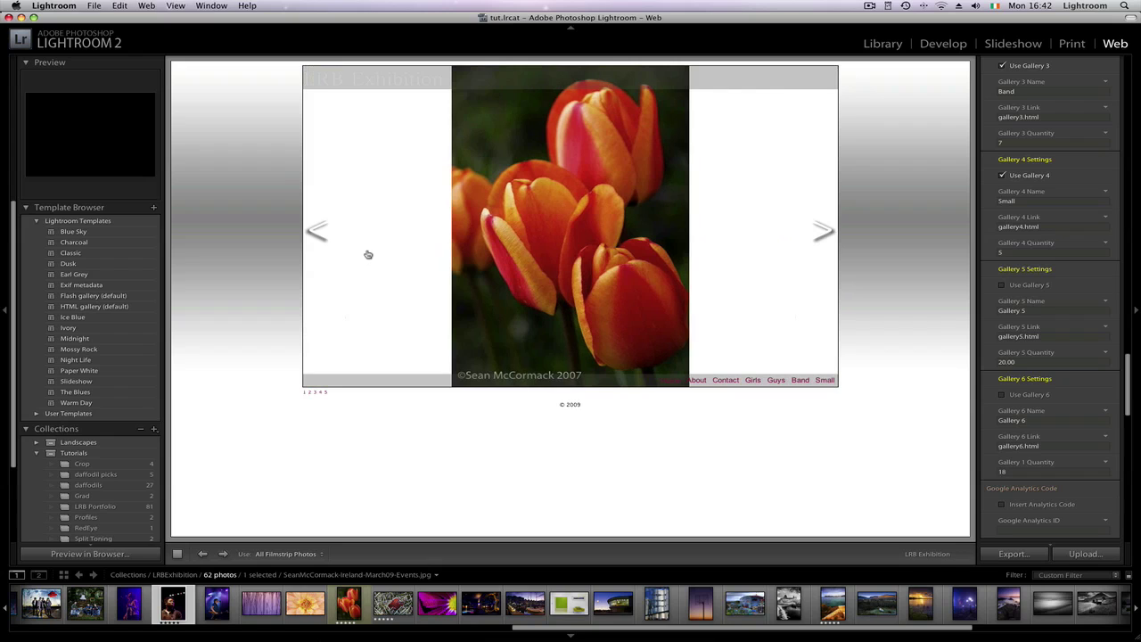
pyautogui.click(1001, 285)
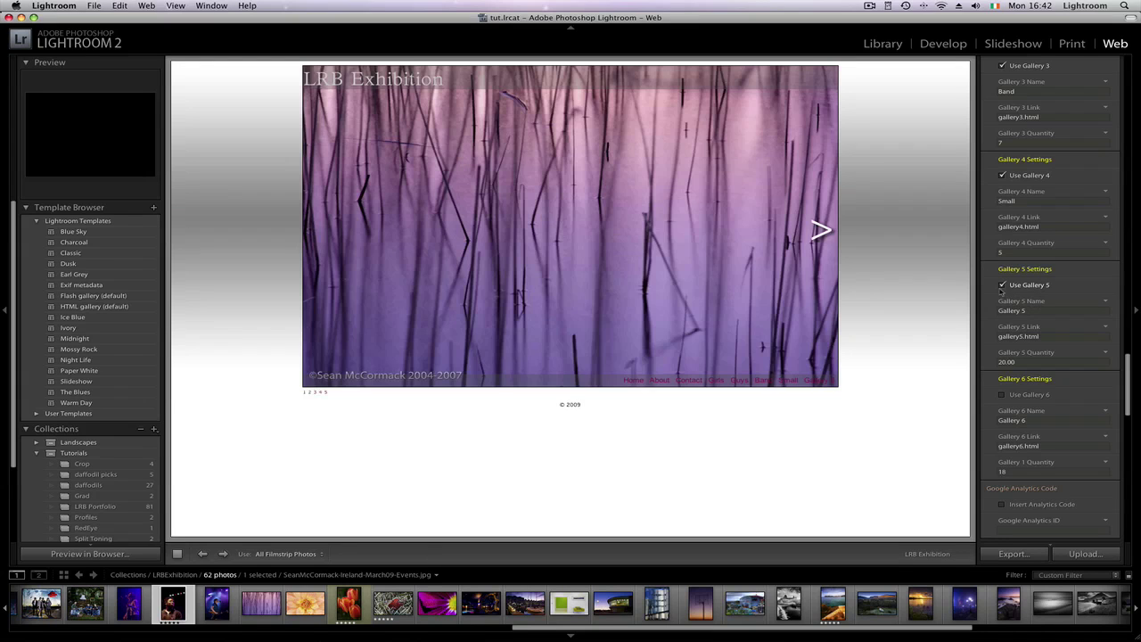
# - Name Gallery 5 Urban and set its quantity to 8 photos
pyautogui.click(1024, 311)
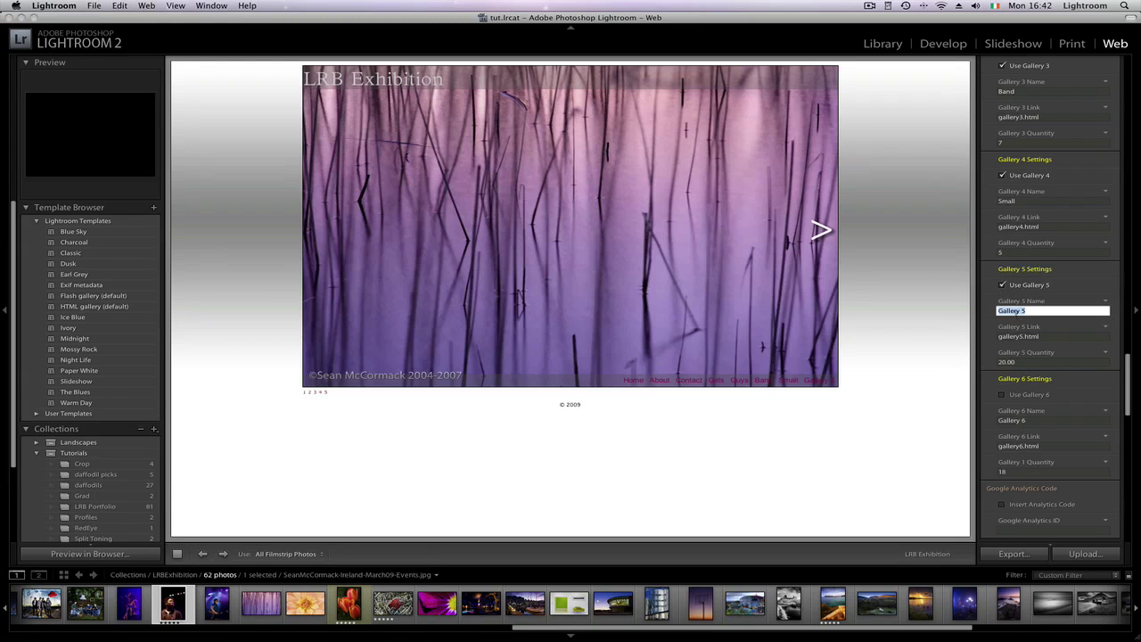
pyautogui.write('Urban')
pyautogui.press('Tab')
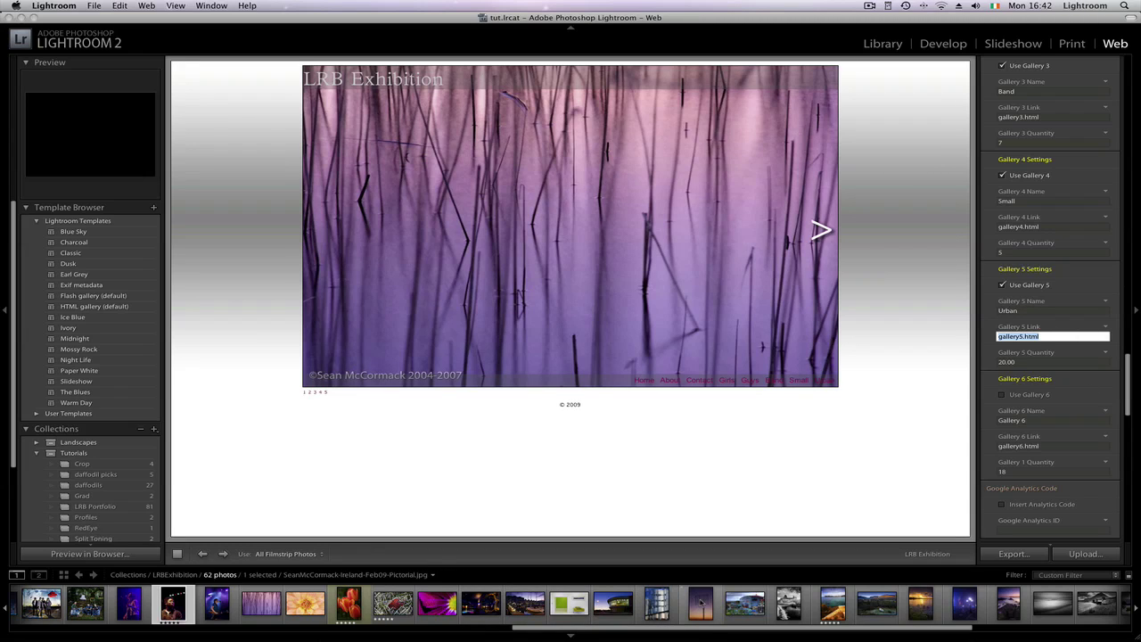
pyautogui.click(788, 603)
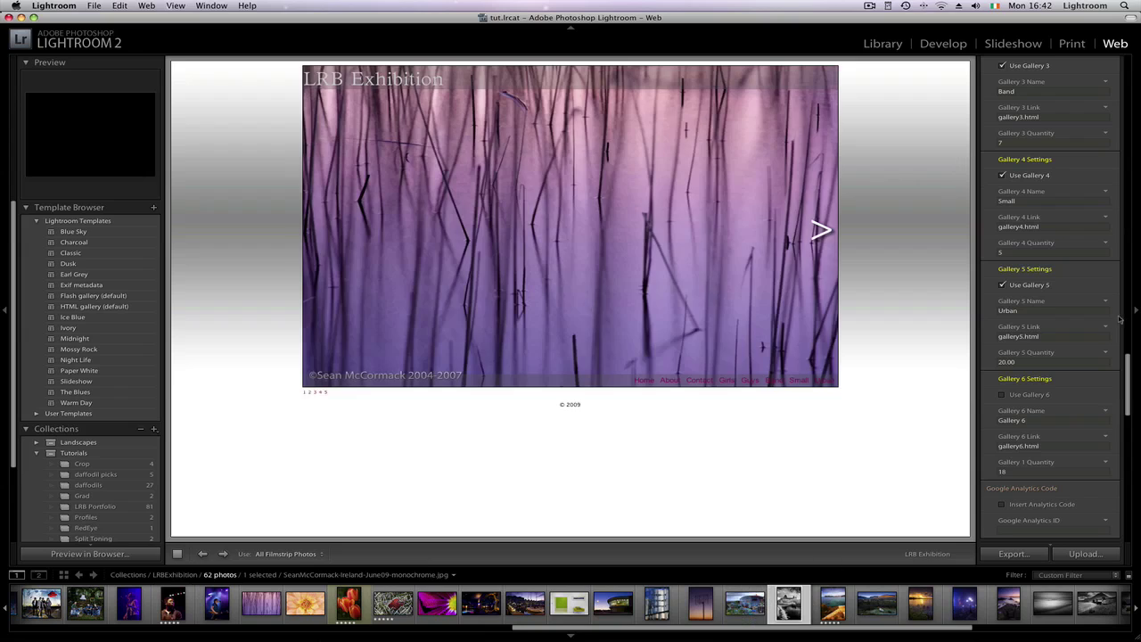
pyautogui.click(1038, 363)
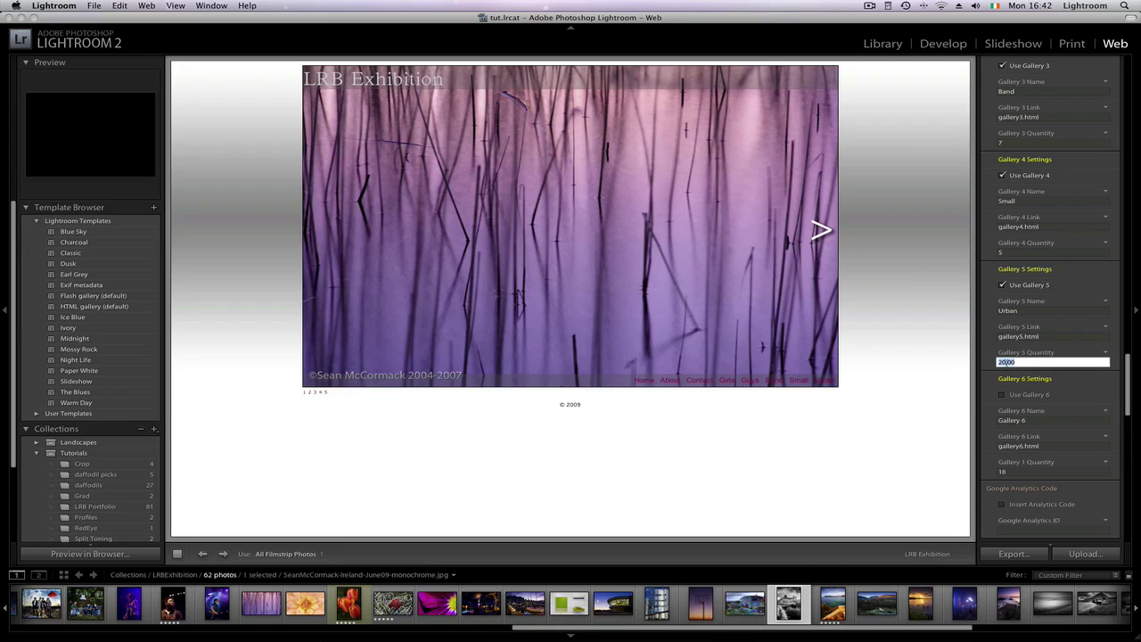
pyautogui.write('8')
pyautogui.press('Return')
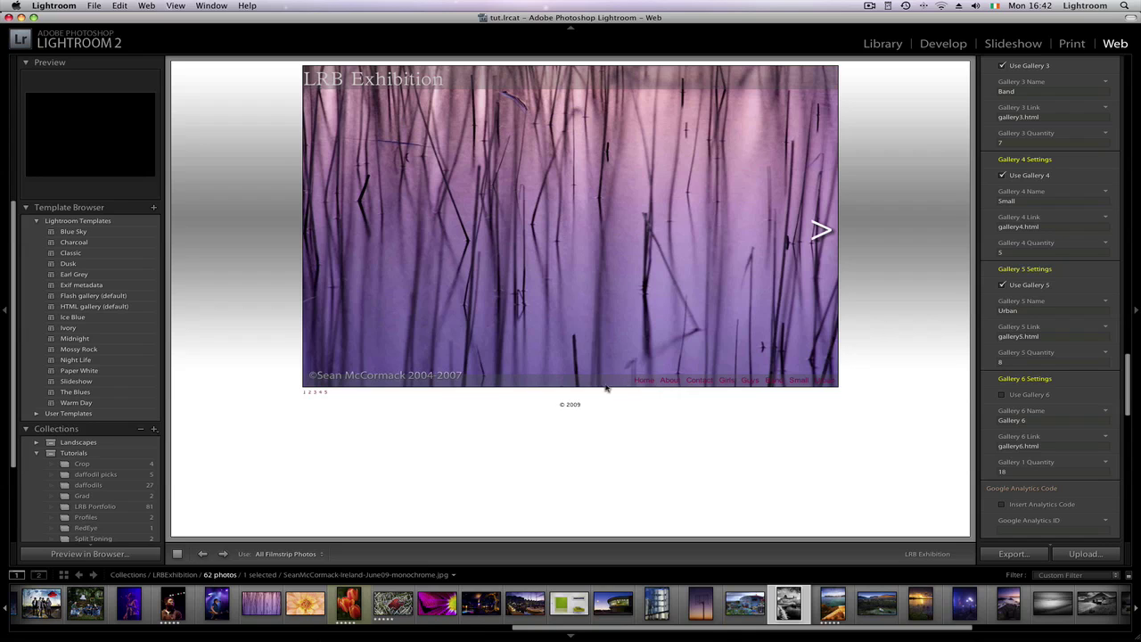
# - Preview the Urban gallery, viewing its last photo and then photo 7
pyautogui.click(822, 382)
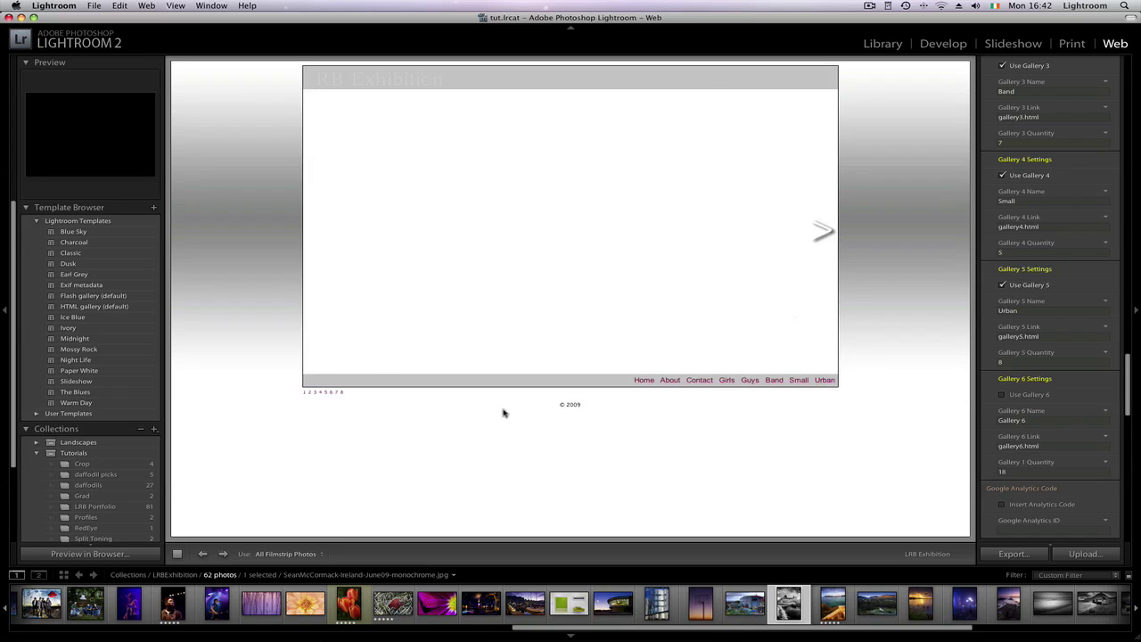
pyautogui.click(342, 393)
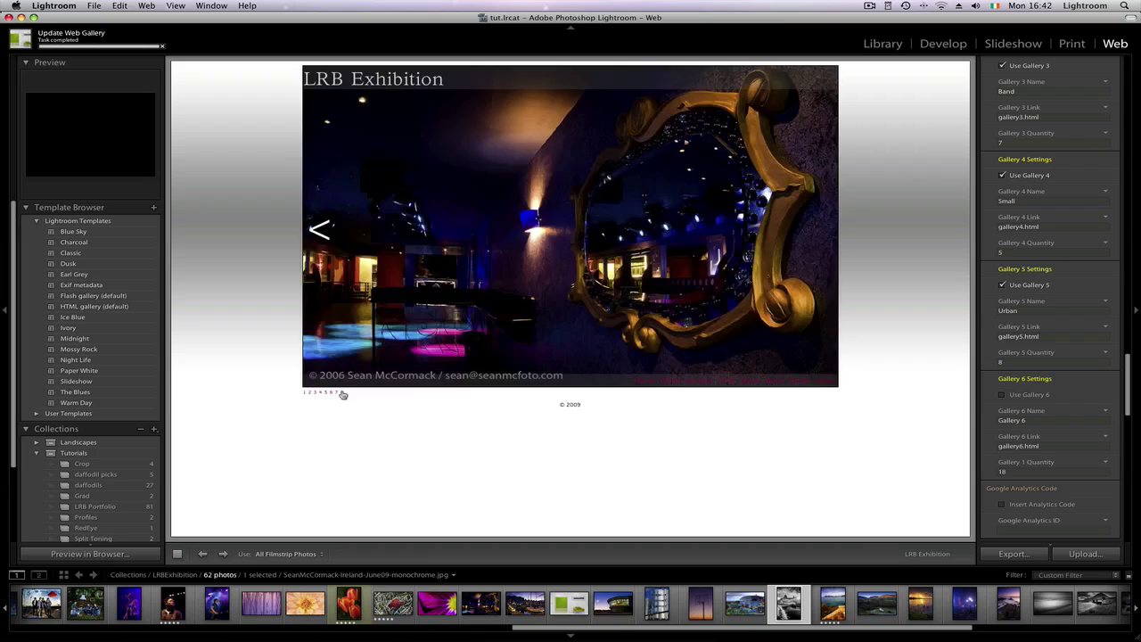
pyautogui.click(337, 393)
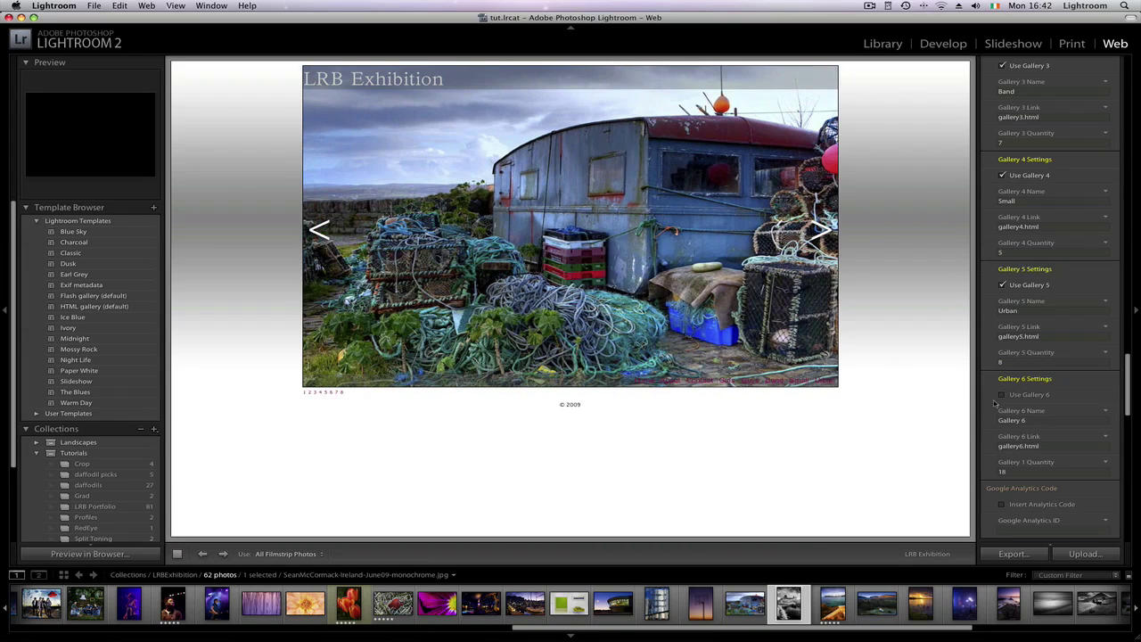
# - Enable a sixth gallery and name it Landscapes
pyautogui.click(1002, 395)
pyautogui.click(1029, 420)
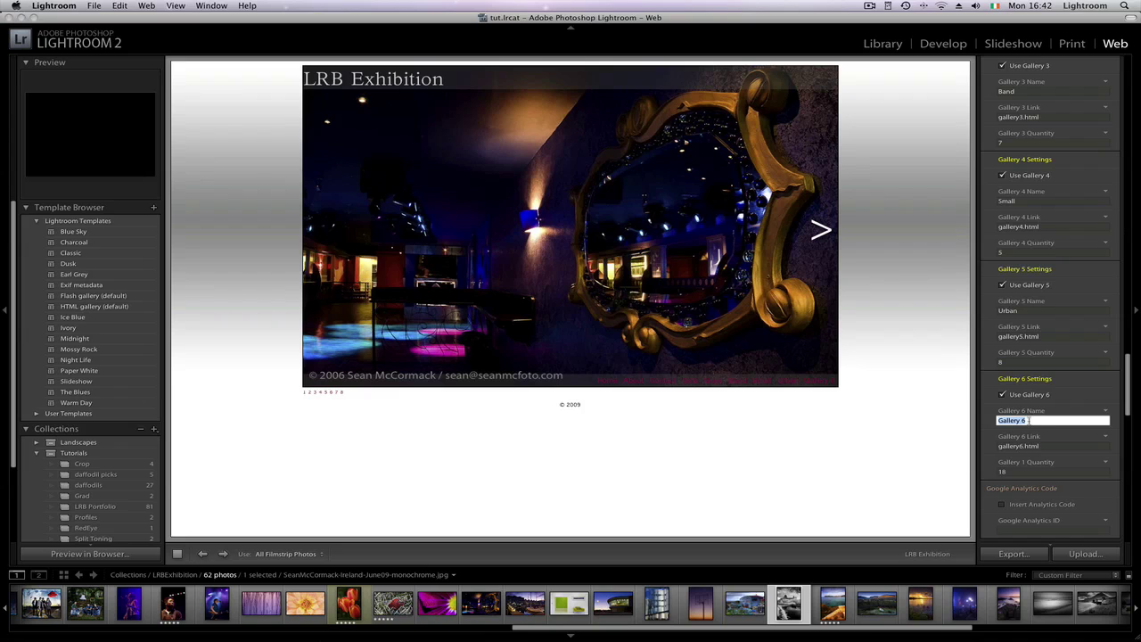
pyautogui.write('Landscapes')
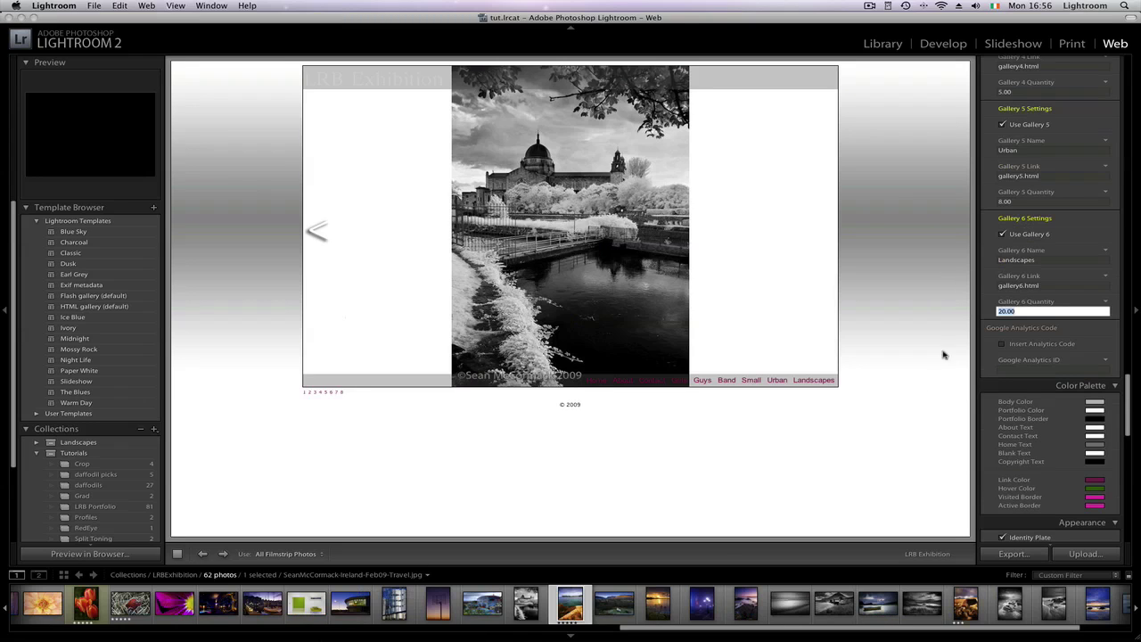
pyautogui.moveTo(646, 629); pyautogui.dragTo(683, 628)
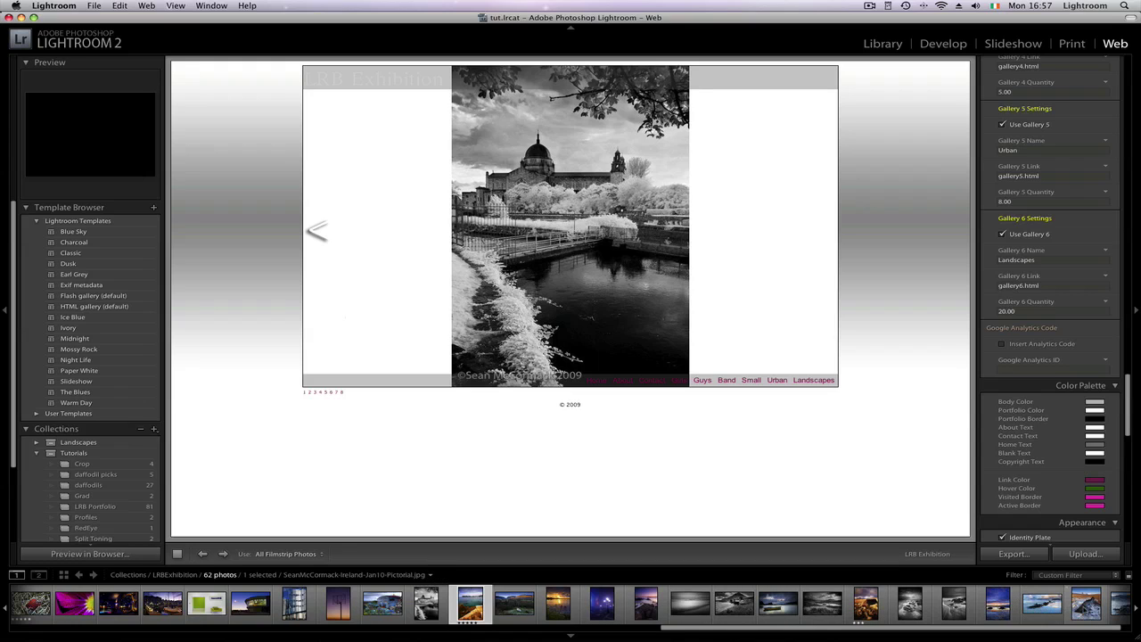
# - Set the Landscapes gallery quantity to 16 and view page 16 in the preview
pyautogui.click(1051, 312)
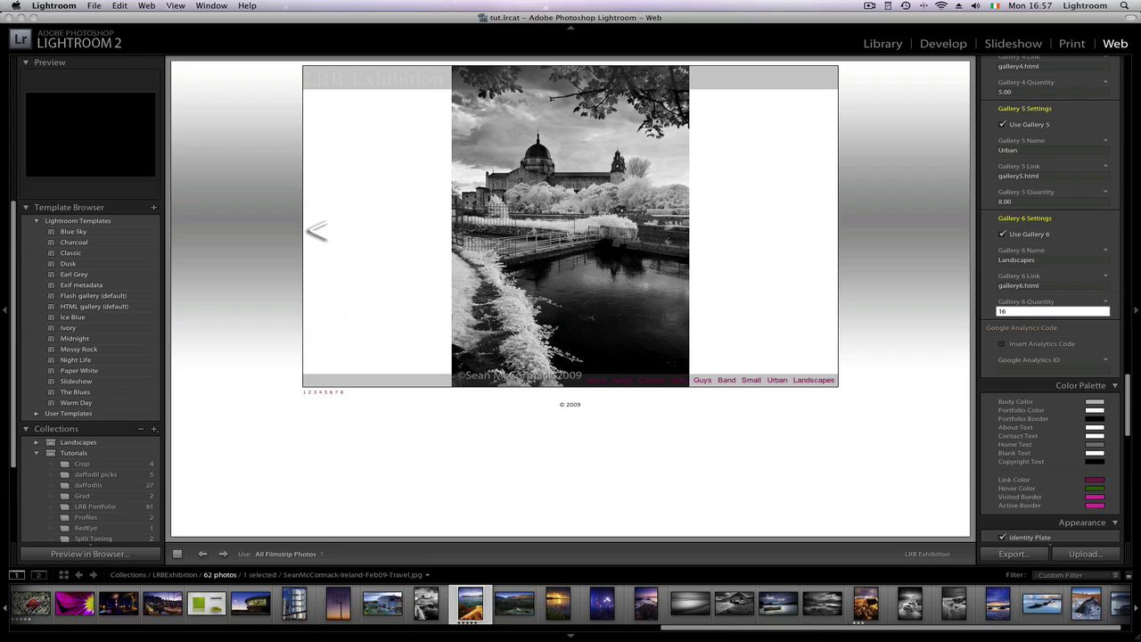
pyautogui.press('Return')
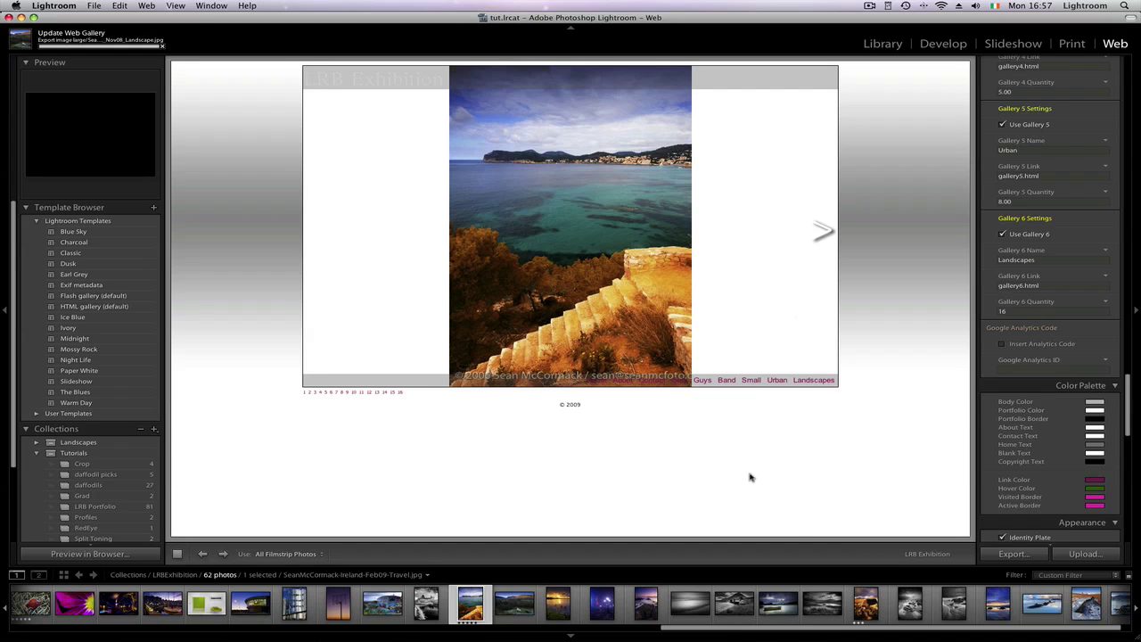
pyautogui.click(401, 393)
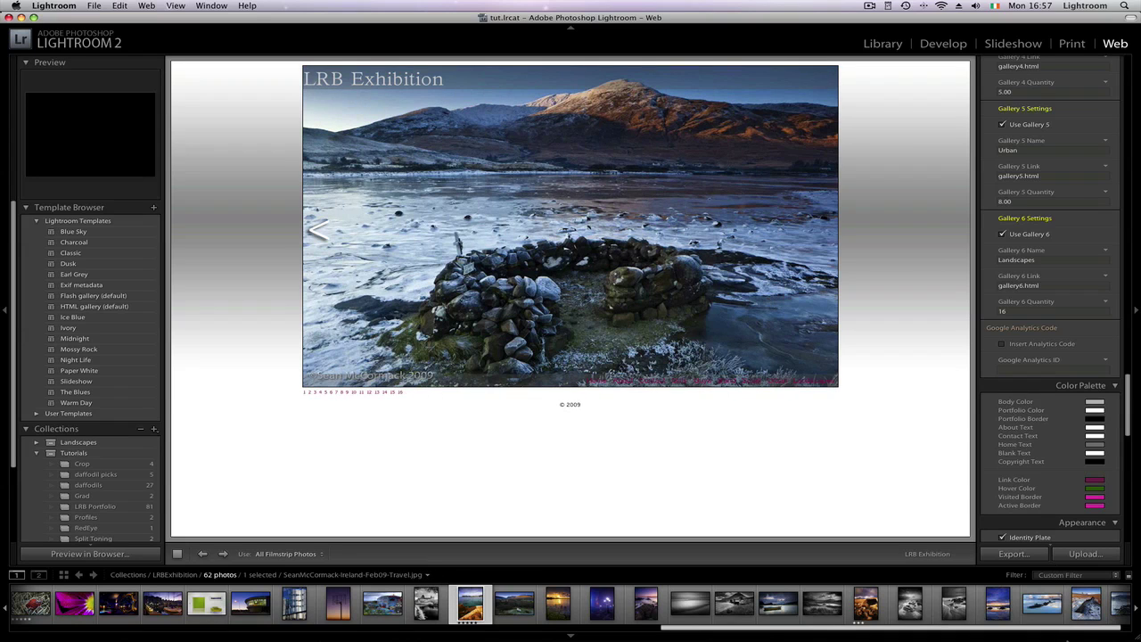
pyautogui.moveTo(451, 635)
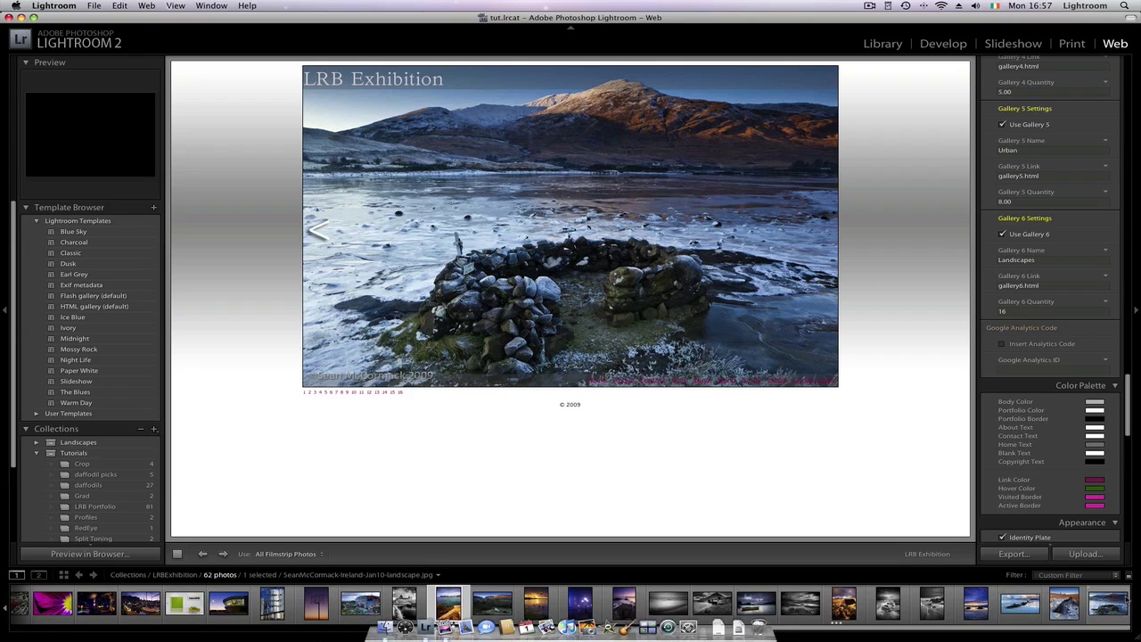
# - Try a quantity of 17, dismiss the too-few-images warning, and revert to 16
pyautogui.click(1025, 311)
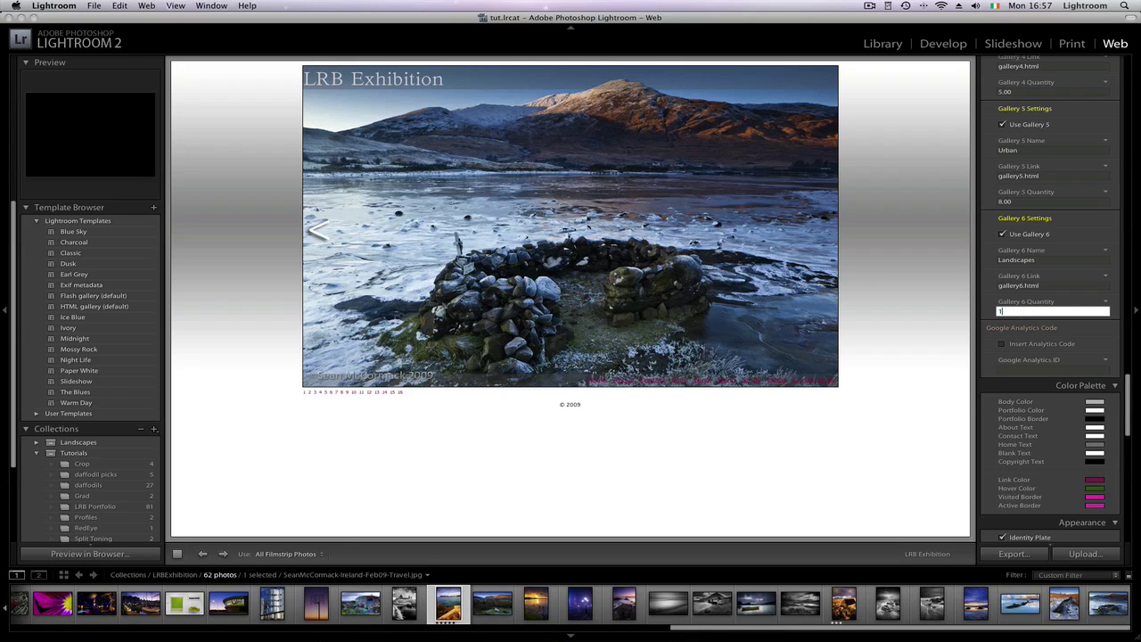
pyautogui.write('17')
pyautogui.press('Return')
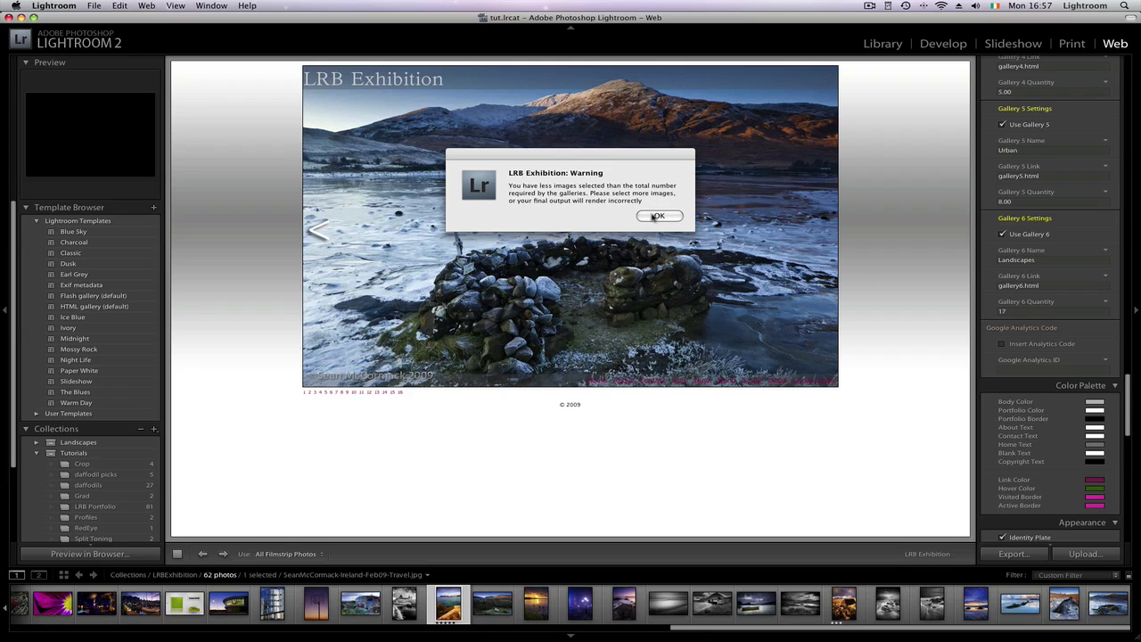
pyautogui.click(654, 214)
pyautogui.click(999, 312)
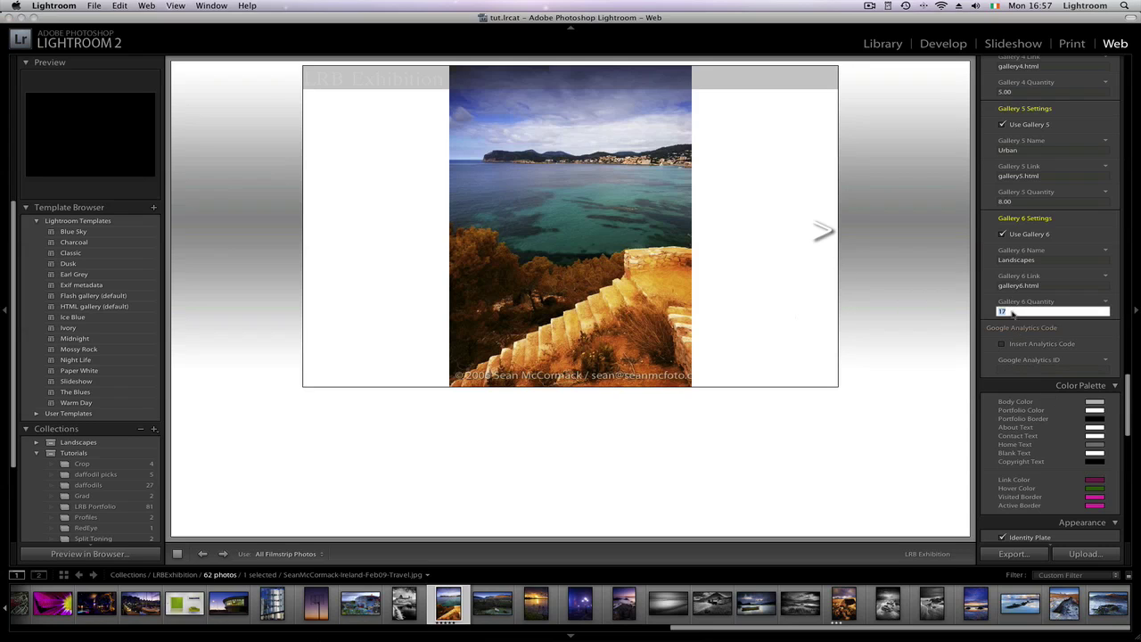
pyautogui.write('16')
pyautogui.press('Return')
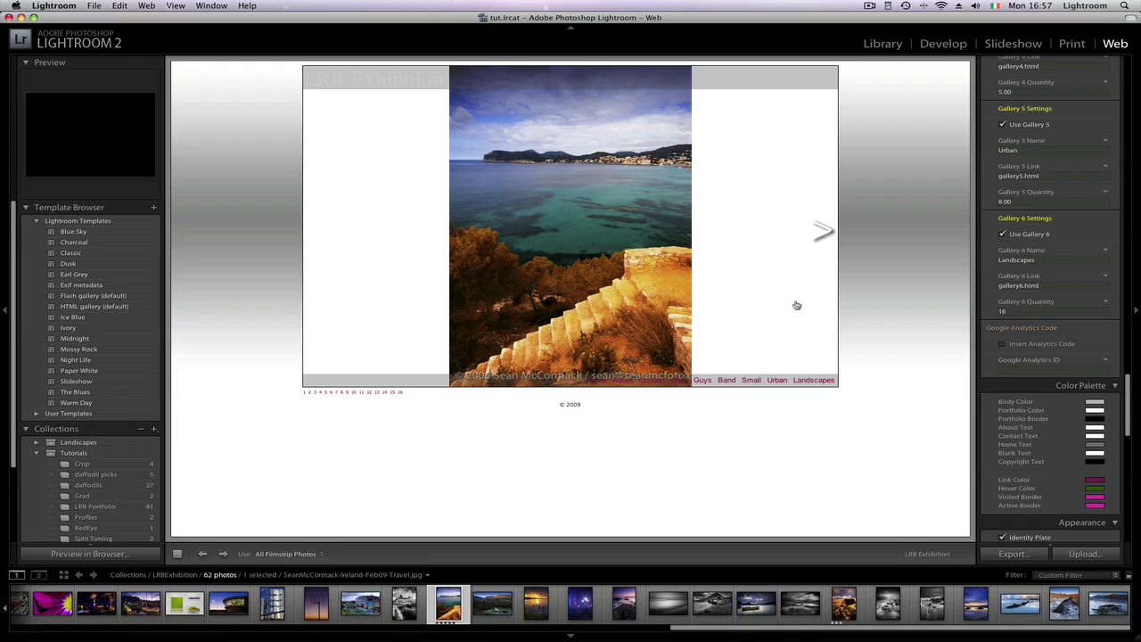
# - Change the Portfolio Color swatch from white to a dark grey
pyautogui.scroll(-2, 1129, 419)
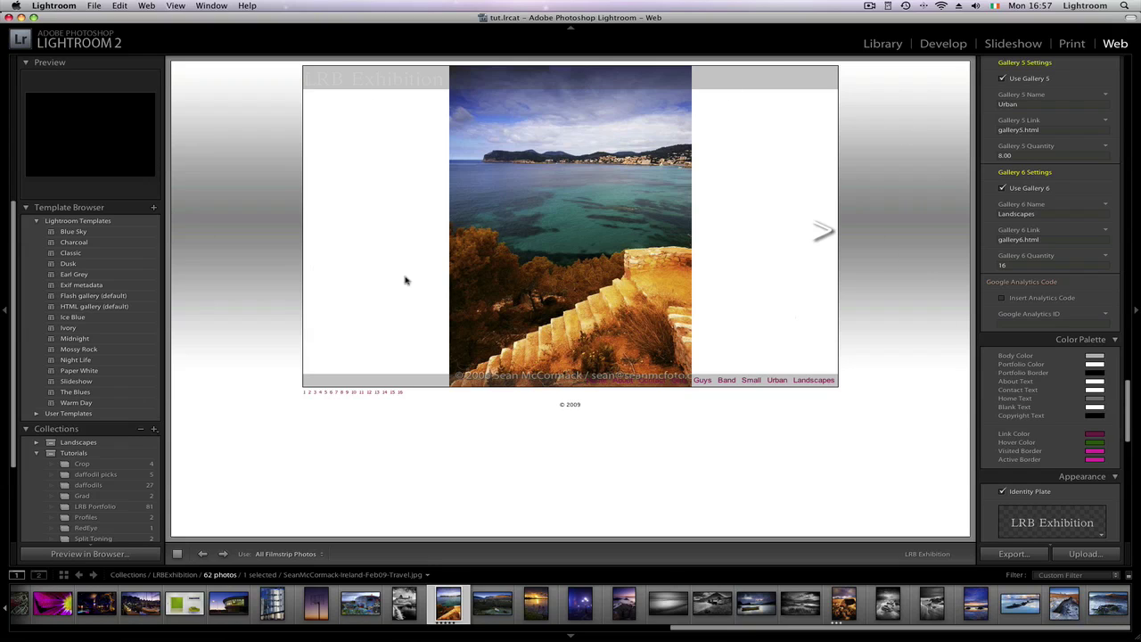
pyautogui.click(1097, 365)
pyautogui.moveTo(976, 390); pyautogui.dragTo(954, 404)
pyautogui.click(816, 339)
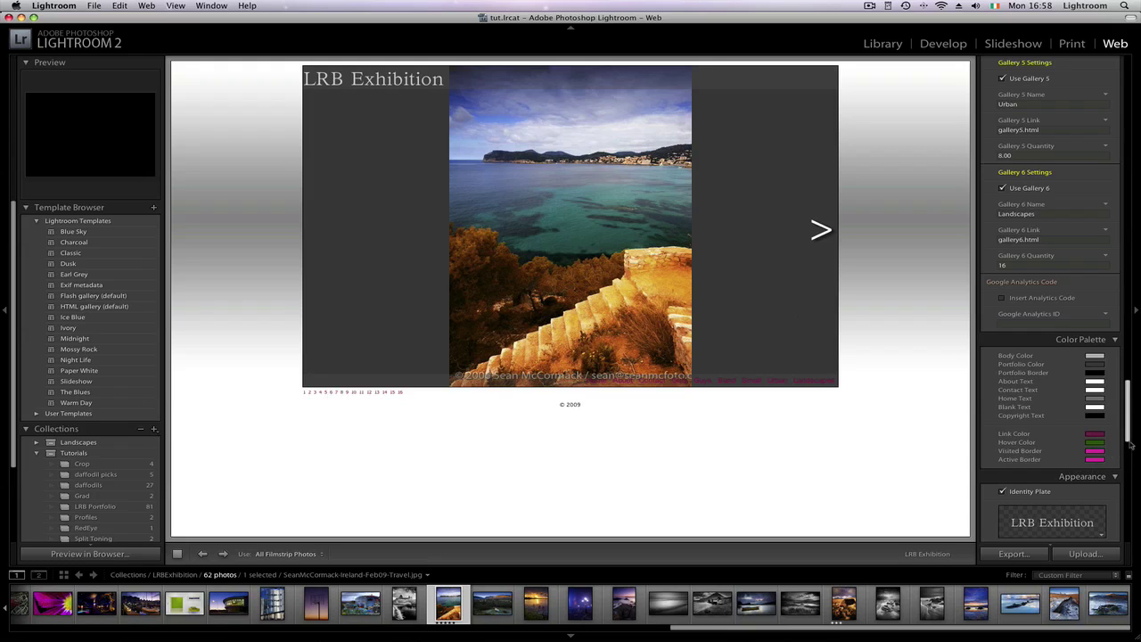
# - Toggle the identity plate off and on, then set its position to Right
pyautogui.moveTo(1129, 437); pyautogui.dragTo(1129, 461)
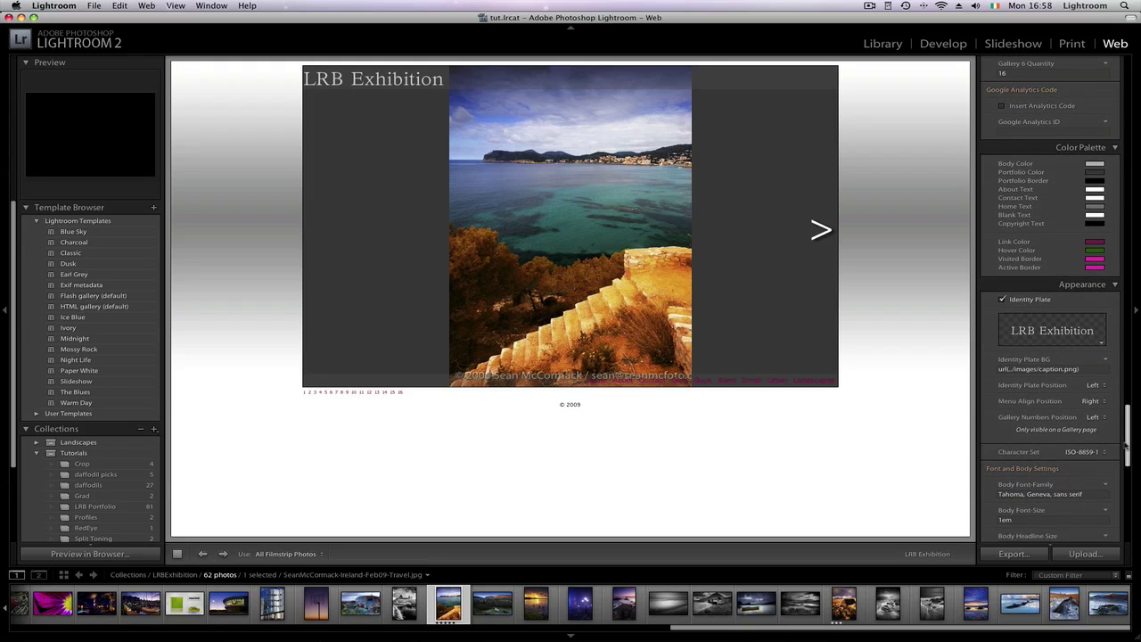
pyautogui.click(1003, 300)
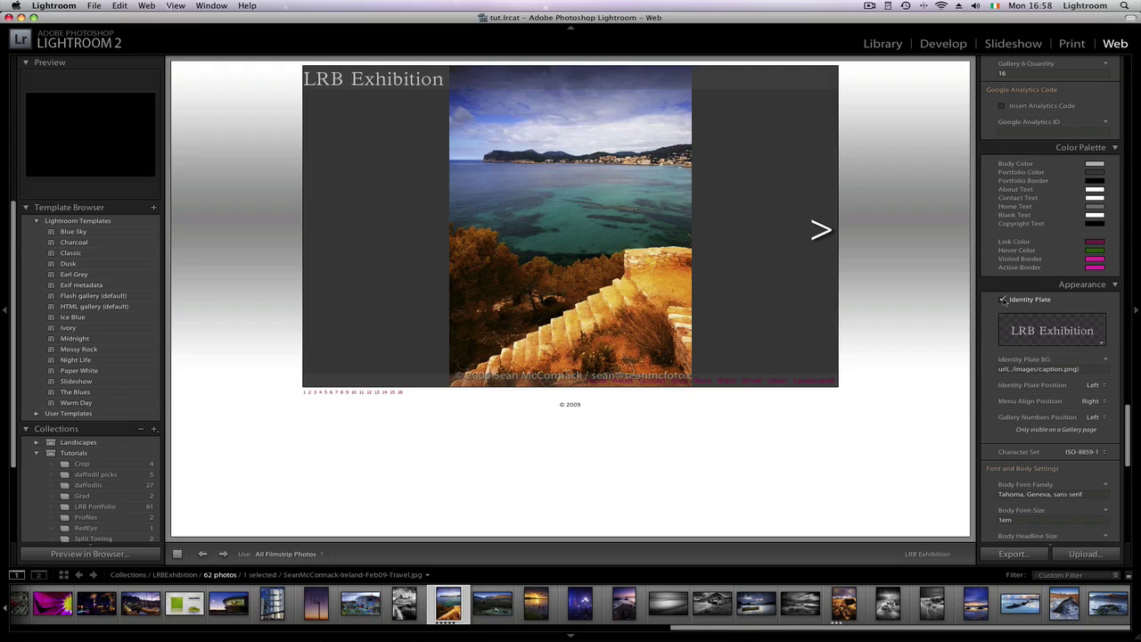
pyautogui.click(1094, 386)
pyautogui.click(1091, 393)
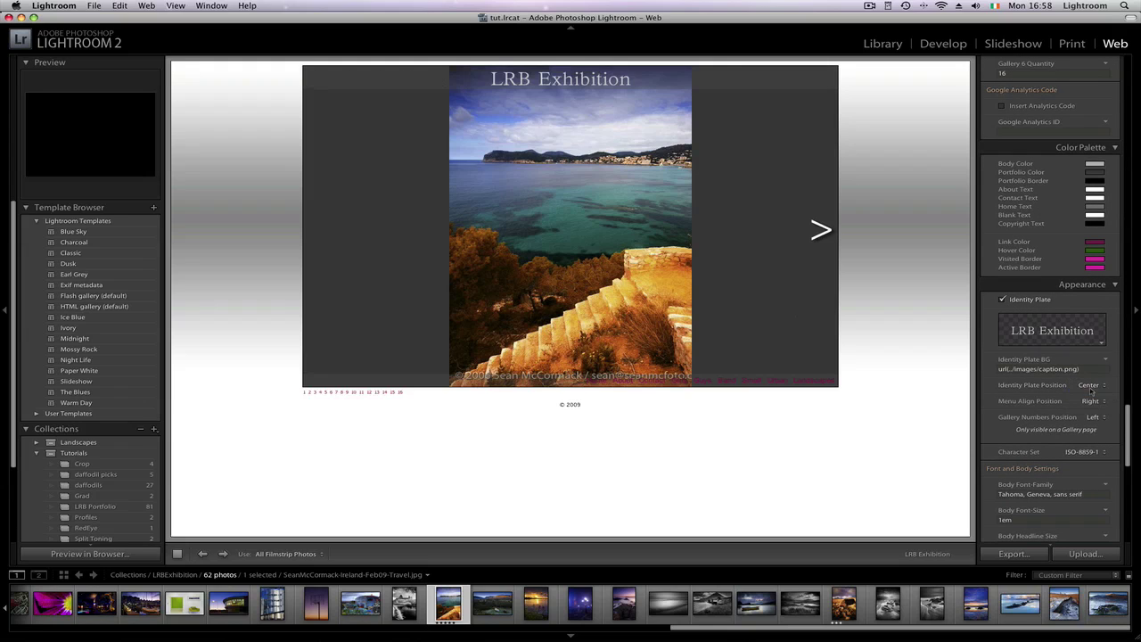
pyautogui.click(1090, 388)
pyautogui.click(1089, 395)
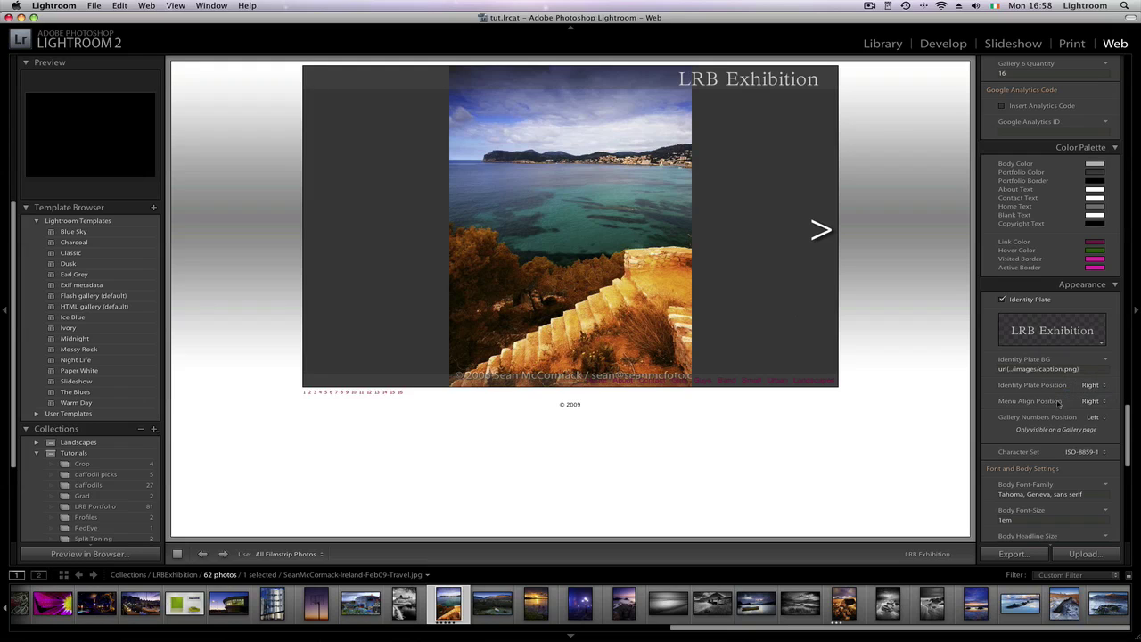
# - Set Menu Align Position to Left and Gallery Numbers Position to Right, then open Character Set
pyautogui.click(1093, 402)
pyautogui.click(1092, 398)
pyautogui.click(1093, 402)
pyautogui.click(1092, 393)
pyautogui.click(1093, 417)
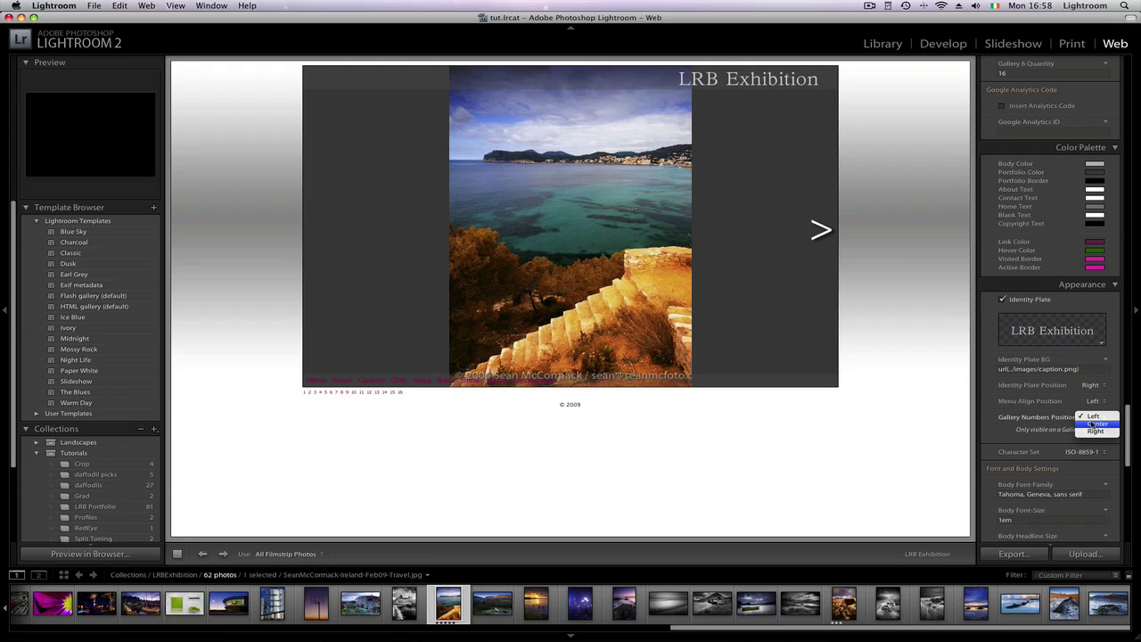
pyautogui.click(1093, 425)
pyautogui.click(1092, 417)
pyautogui.click(1095, 425)
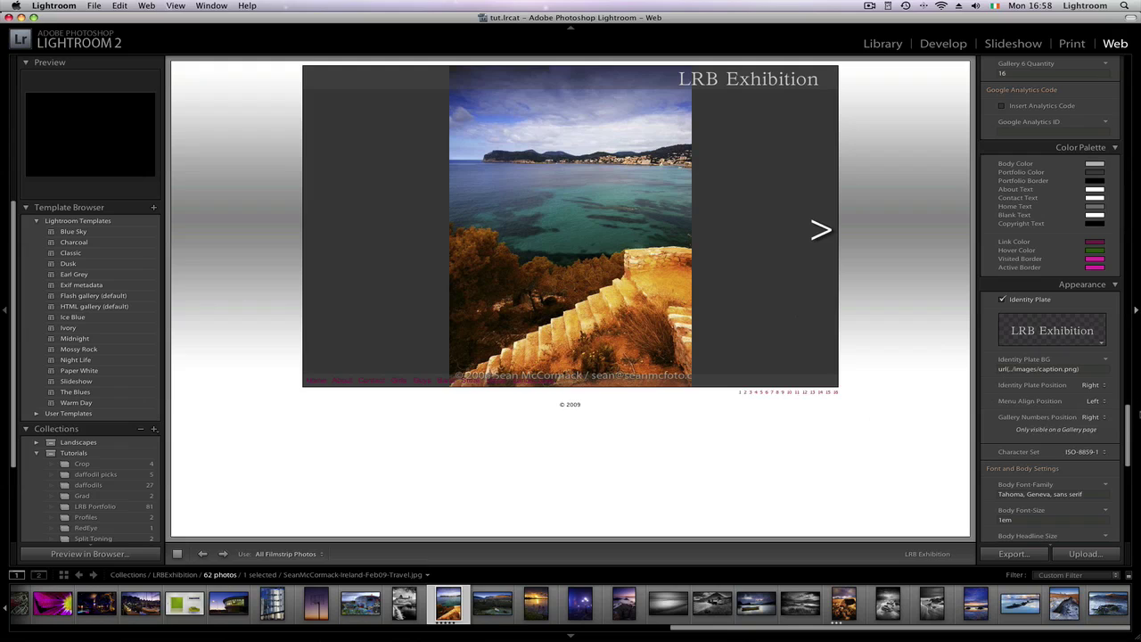
pyautogui.moveTo(1128, 453); pyautogui.dragTo(1129, 469)
pyautogui.click(1092, 321)
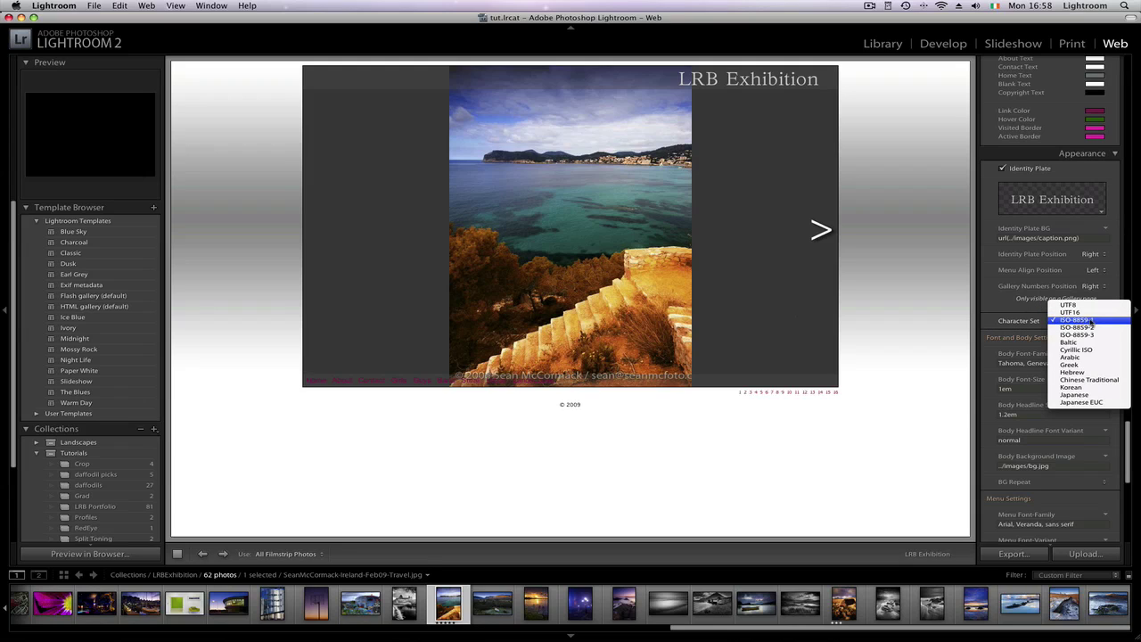
# - Keep ISO-8859-1 as the character set and review the Font, Body, Menu and Nav Arrows settings
pyautogui.click(999, 330)
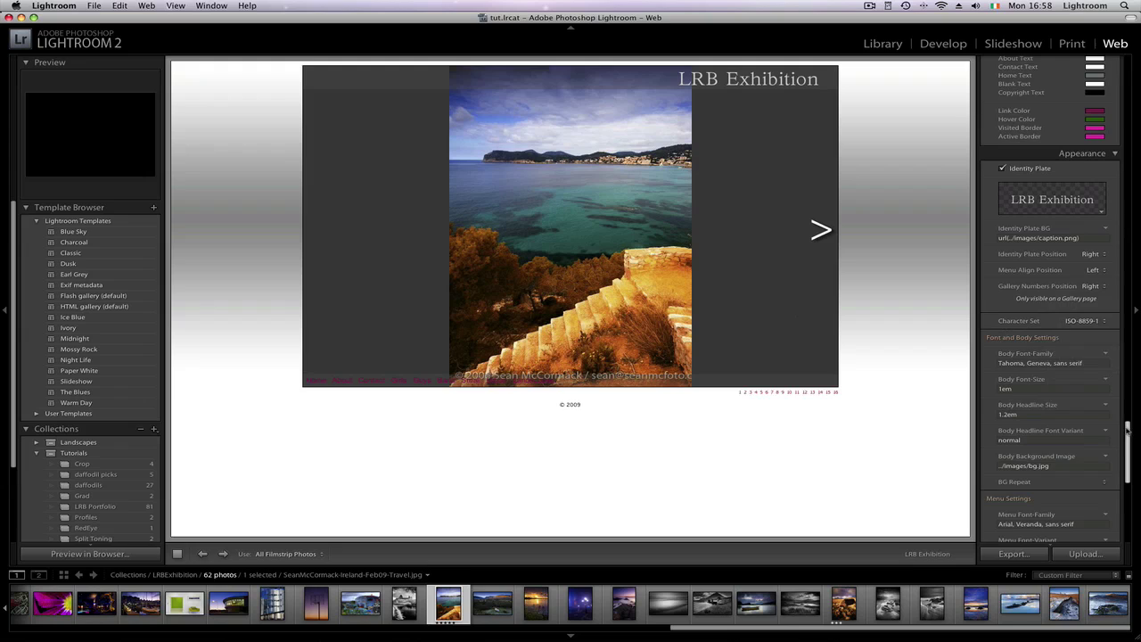
pyautogui.scroll(-2, 1070, 357)
pyautogui.click(1015, 357)
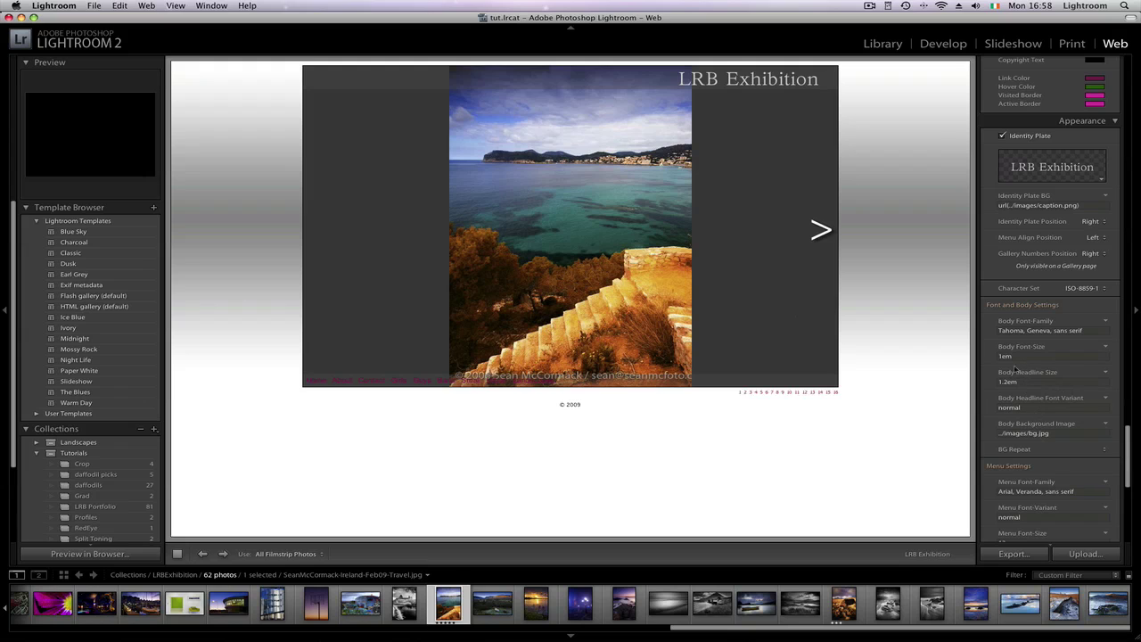
pyautogui.scroll(-5, 1126, 434)
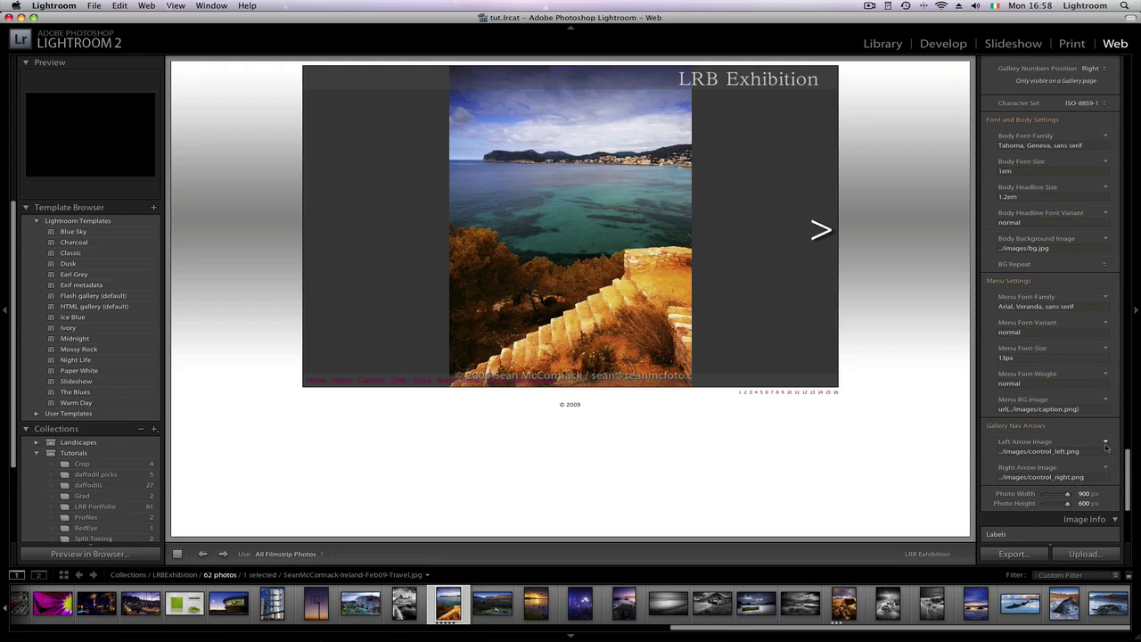
pyautogui.scroll(-2, 1129, 473)
pyautogui.scroll(-2, 1128, 475)
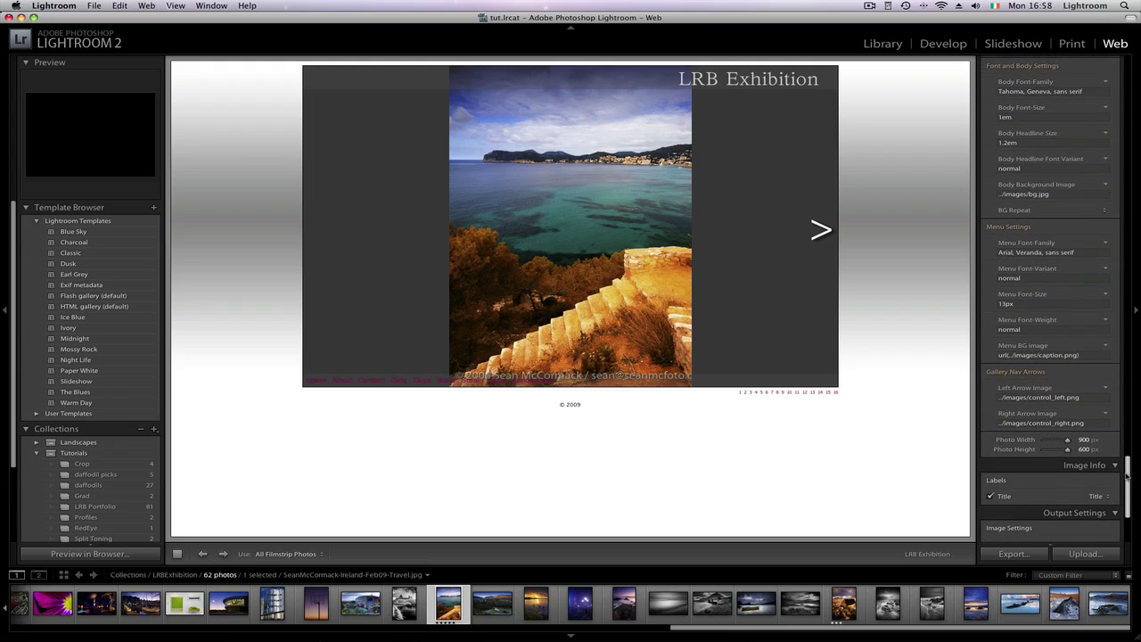
pyautogui.scroll(1, 1128, 475)
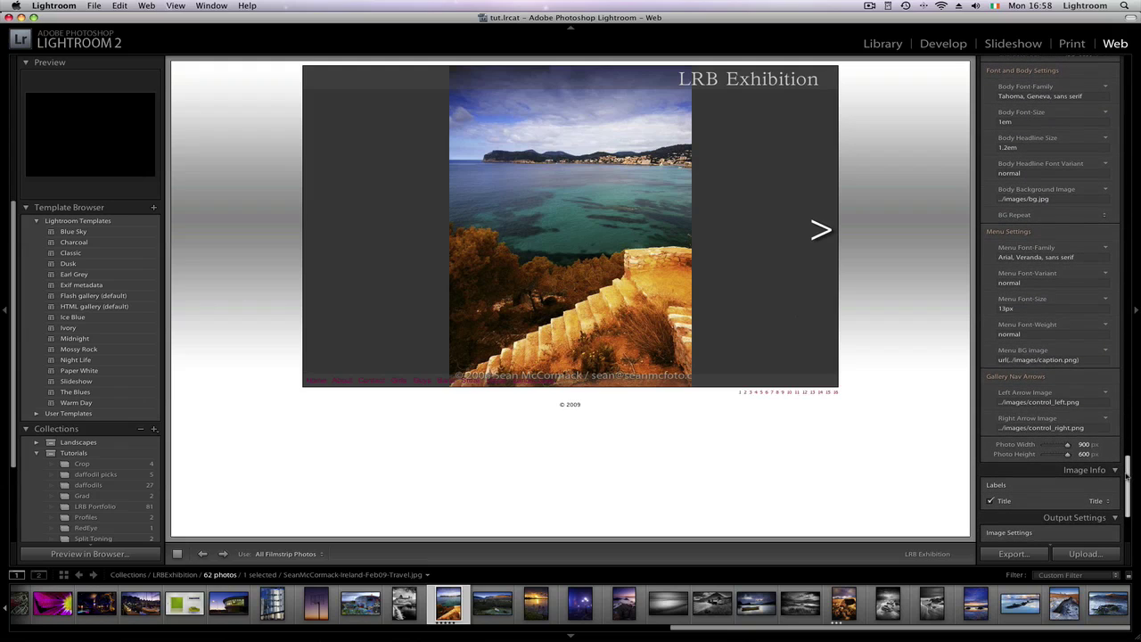
pyautogui.scroll(-2, 1128, 475)
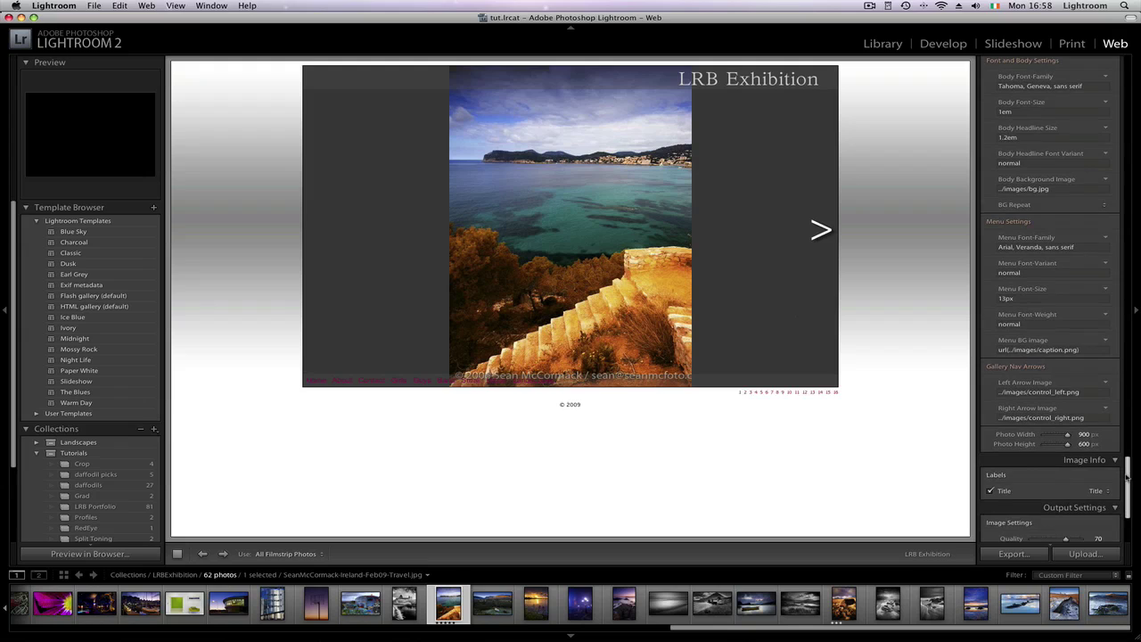
pyautogui.scroll(1, 1128, 475)
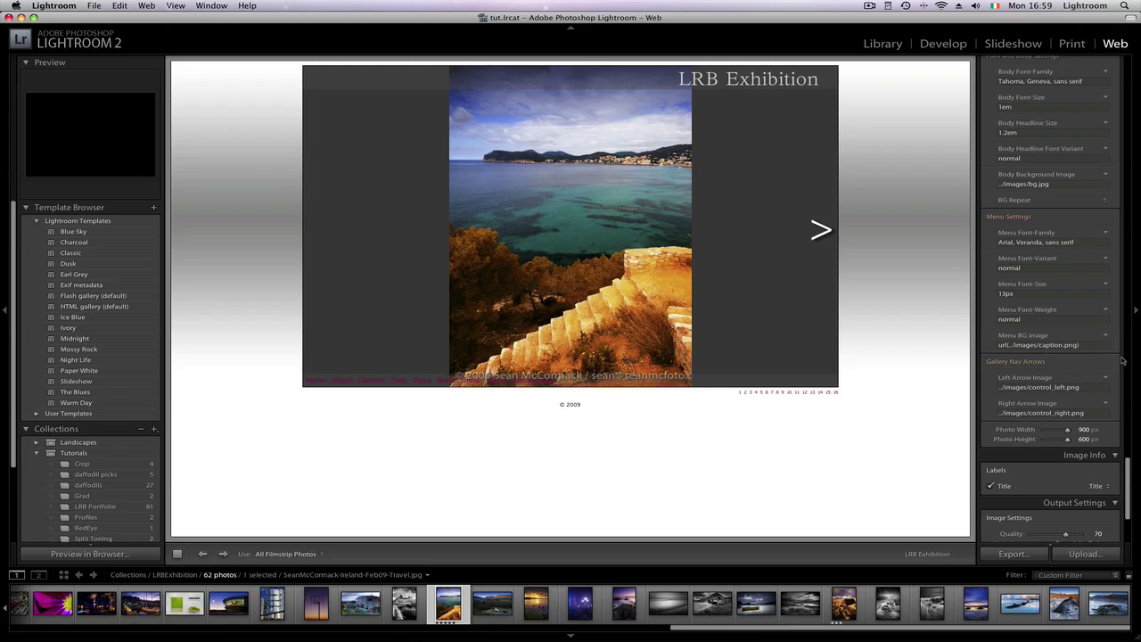
pyautogui.moveTo(1129, 469); pyautogui.dragTo(1070, 279)
pyautogui.scroll(-5, 1070, 279)
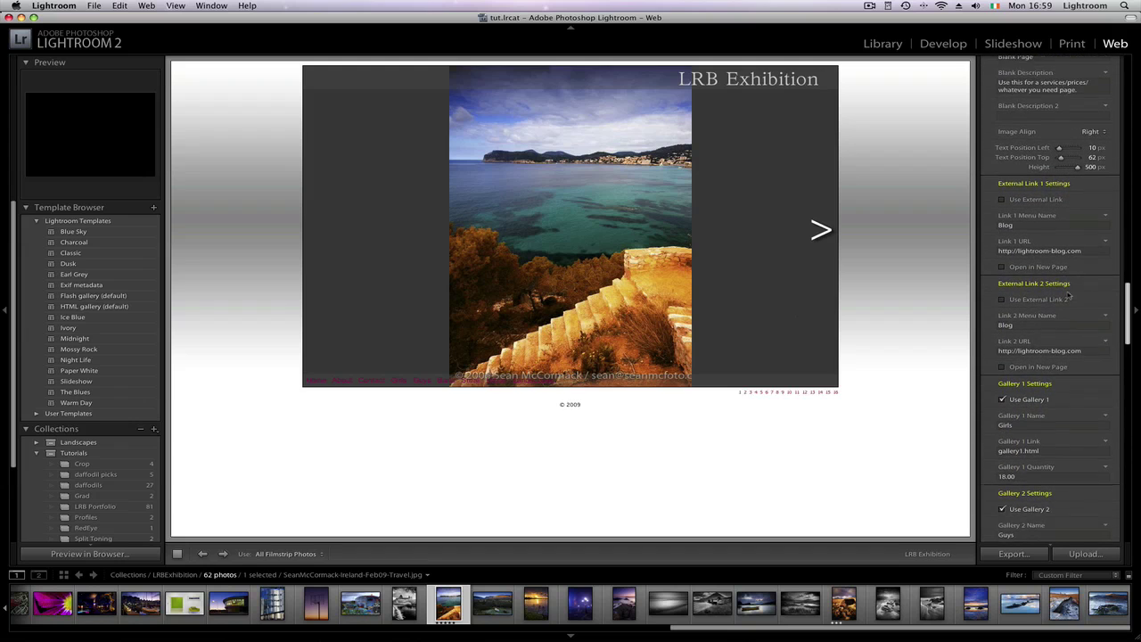
pyautogui.scroll(-1, 1066, 310)
pyautogui.click(1004, 283)
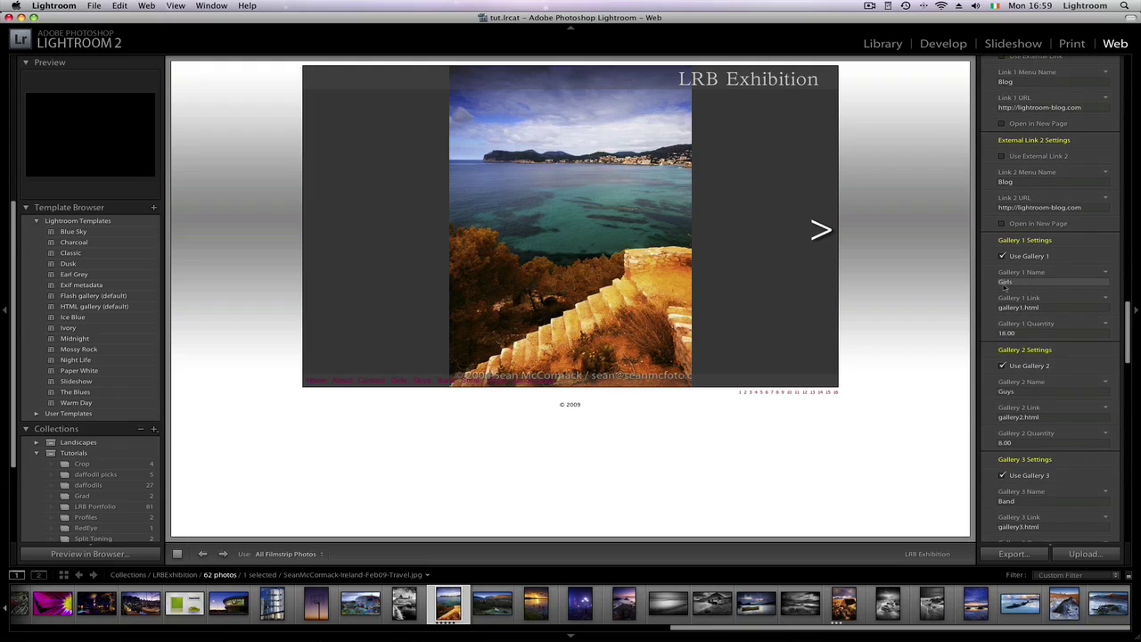